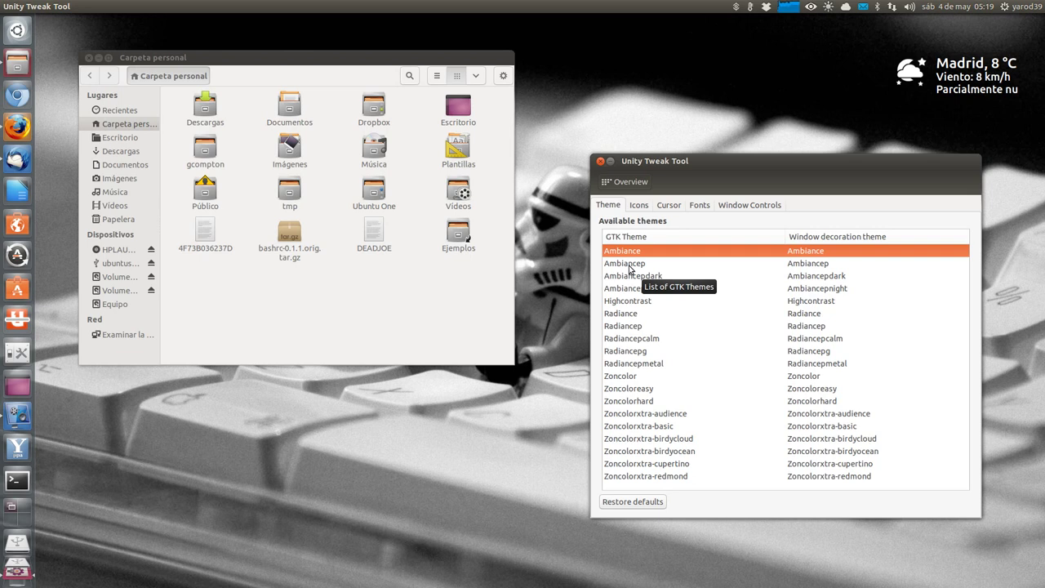
Apply the Ambiancep GTK theme and consult the AmbianceP web article in Firefox for the icon set it uses.
left_click(630, 264)
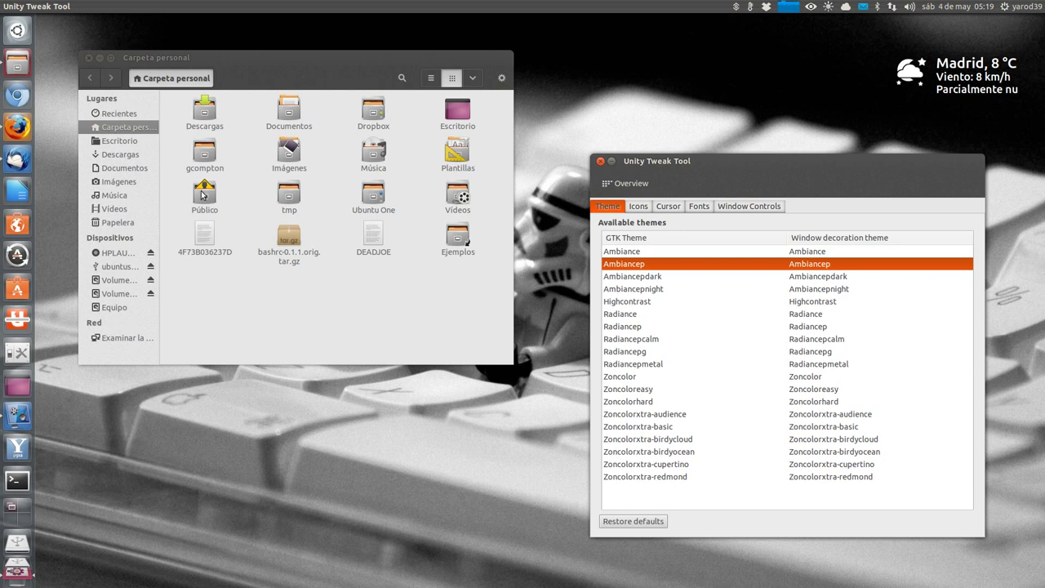
left_click(15, 131)
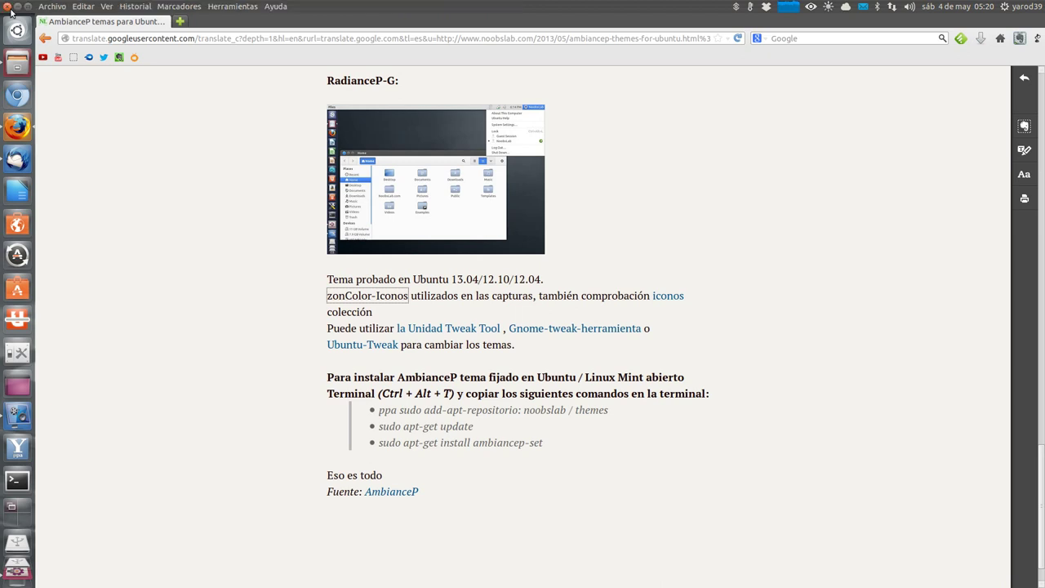
left_click(18, 7)
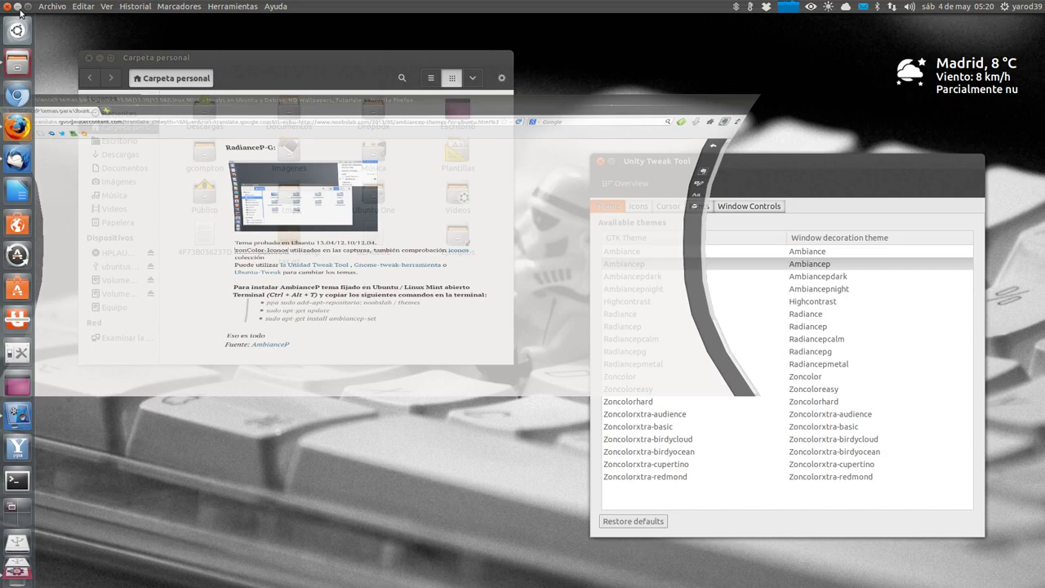
Check the list of installed icon themes for the zonColor icons and return to the GTK themes.
left_click(683, 262)
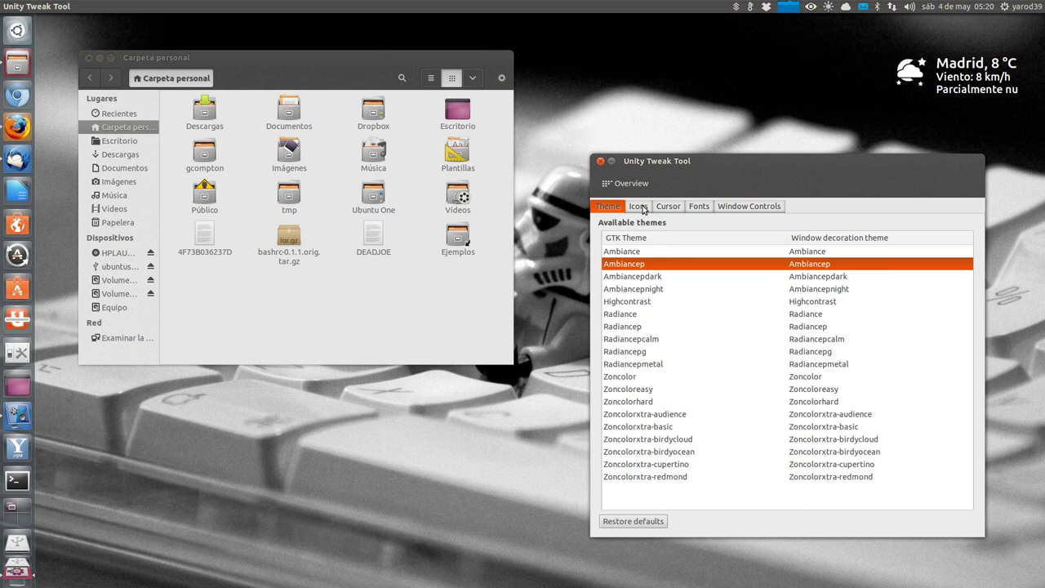
left_click(642, 209)
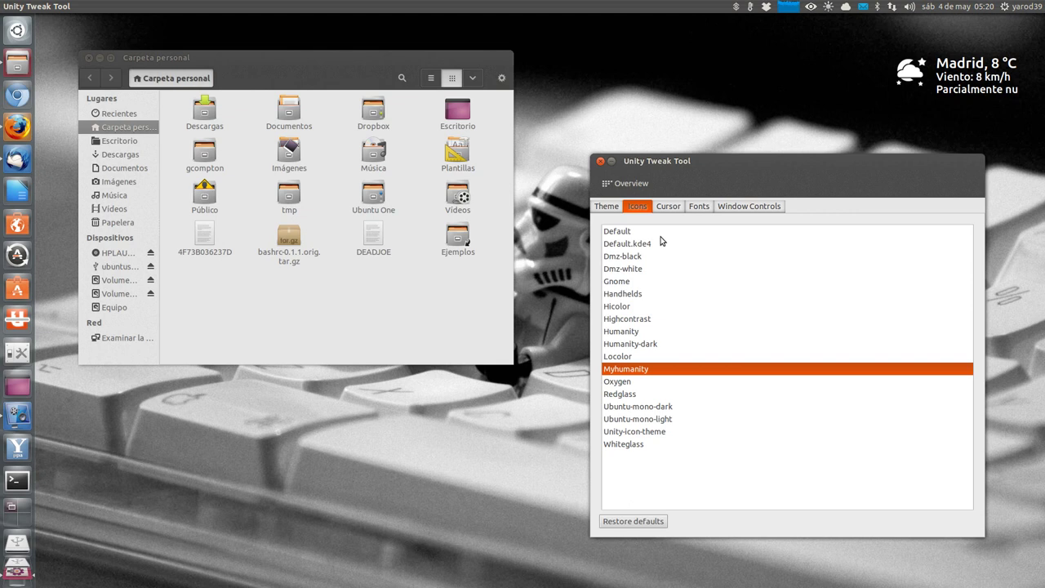
left_click(608, 207)
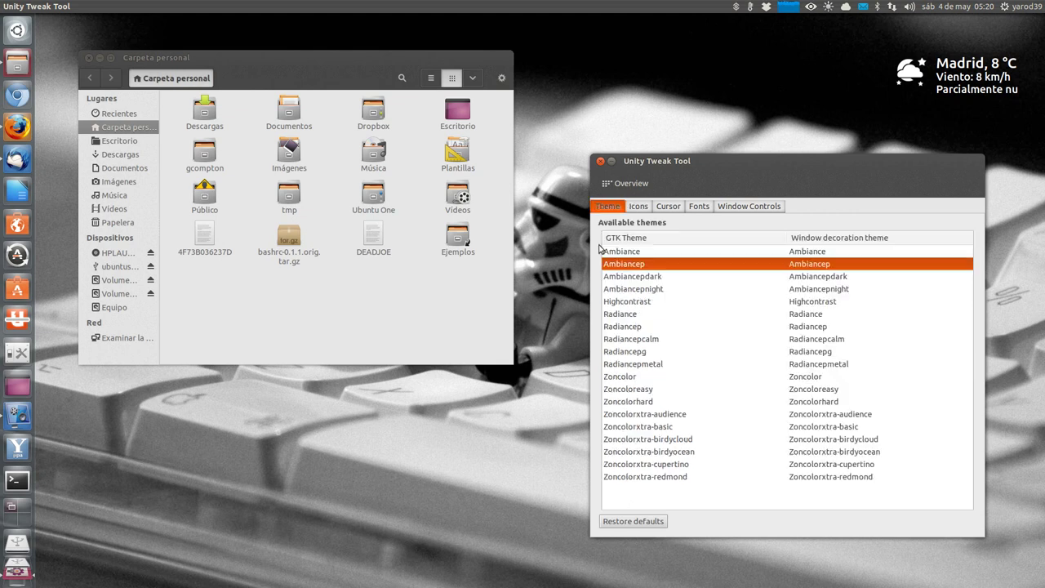
Install the zoncolor-icons package from a terminal with "install zoncolor-icons" and exit the terminal.
left_click(17, 483)
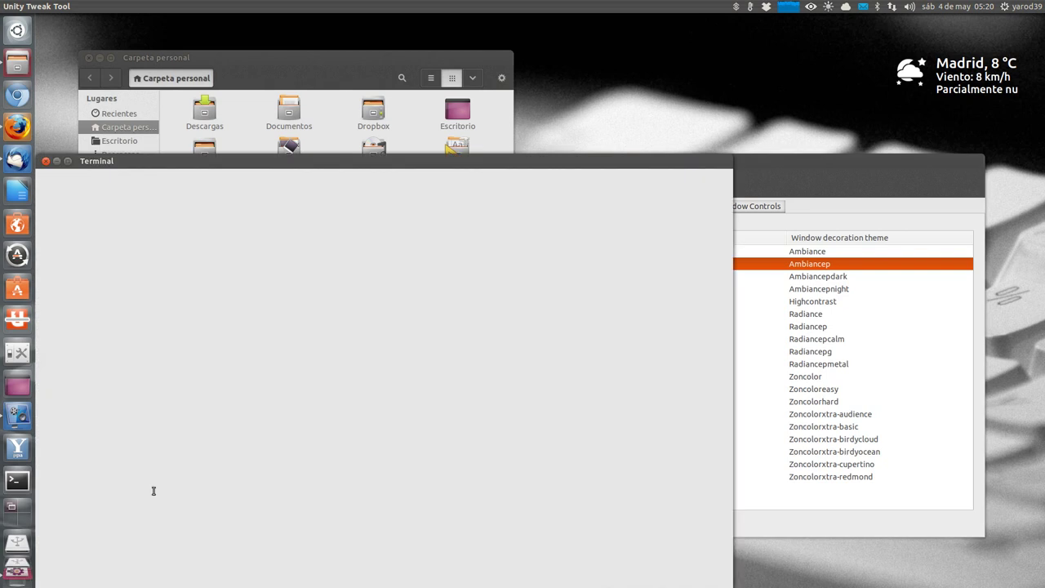
type("inst")
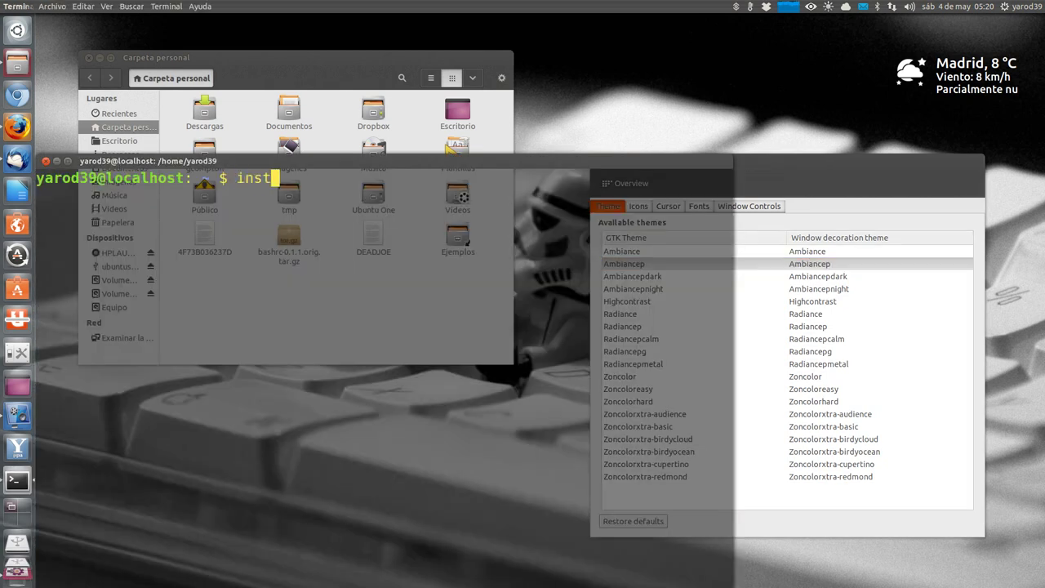
type("all zo")
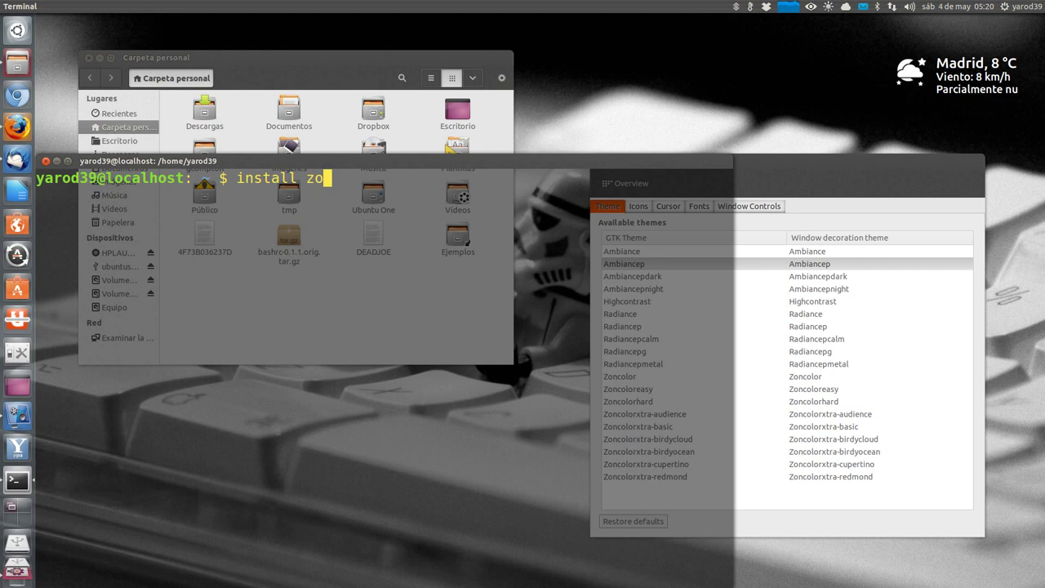
type("ncolor-icons")
key("Return")
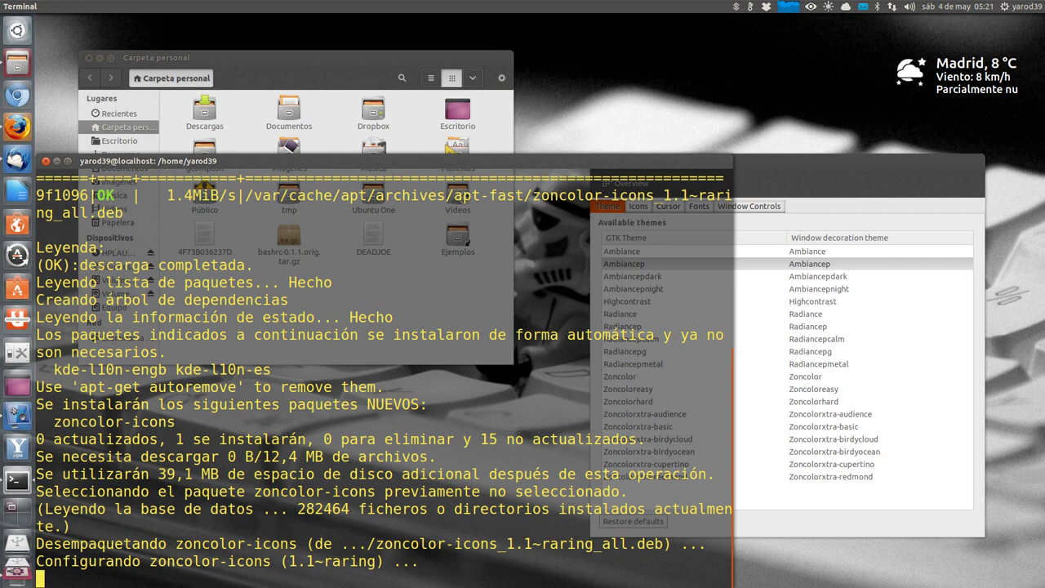
type("exit")
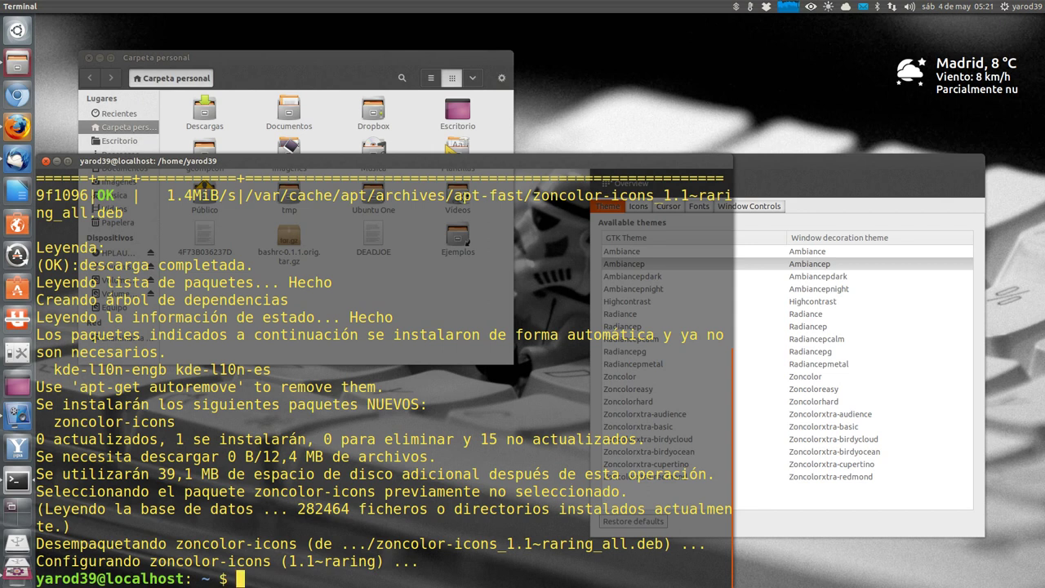
key("Return")
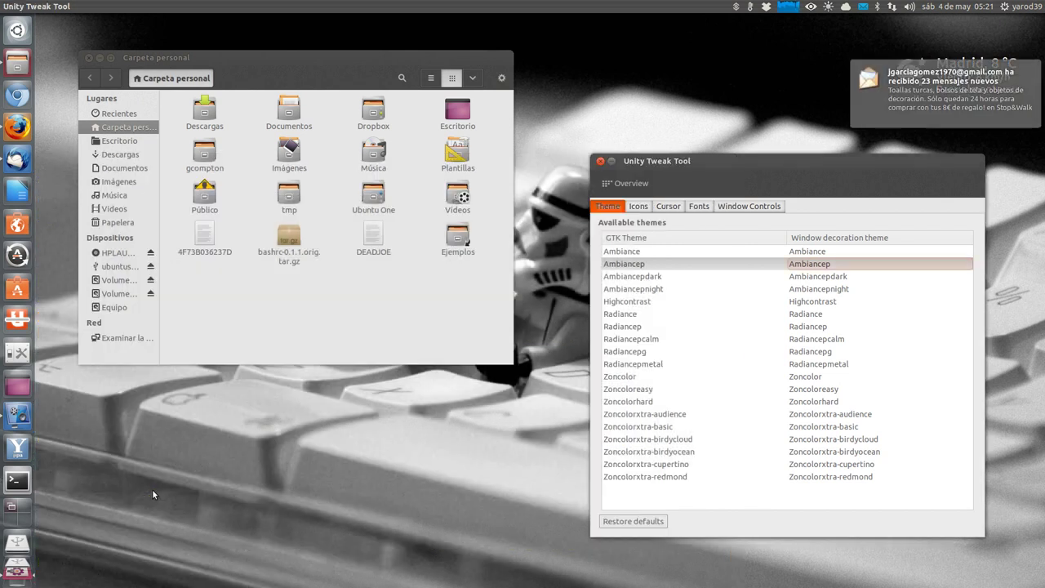
Restore the icon theme to its default.
left_click(638, 206)
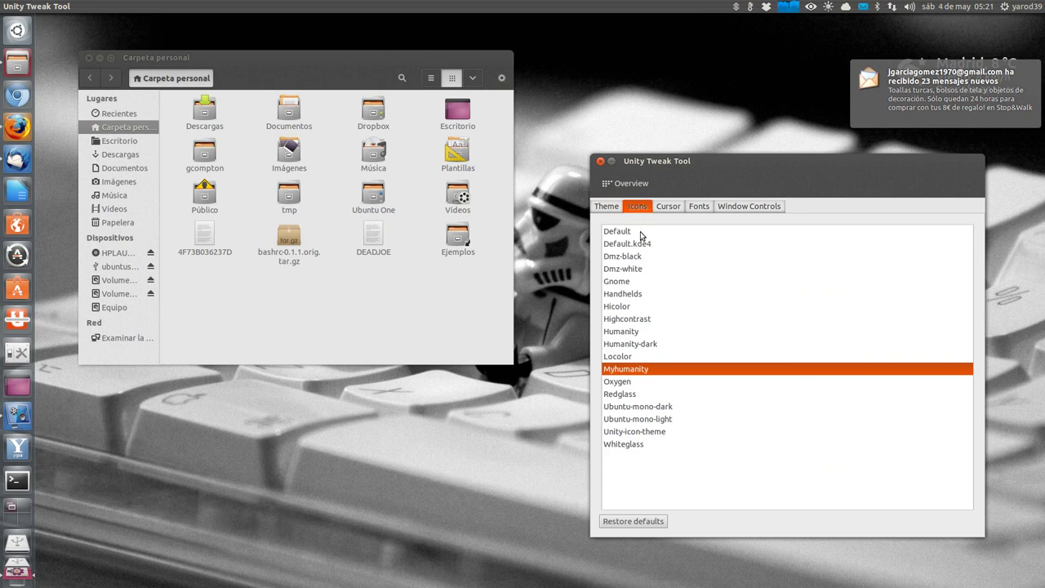
left_click(644, 523)
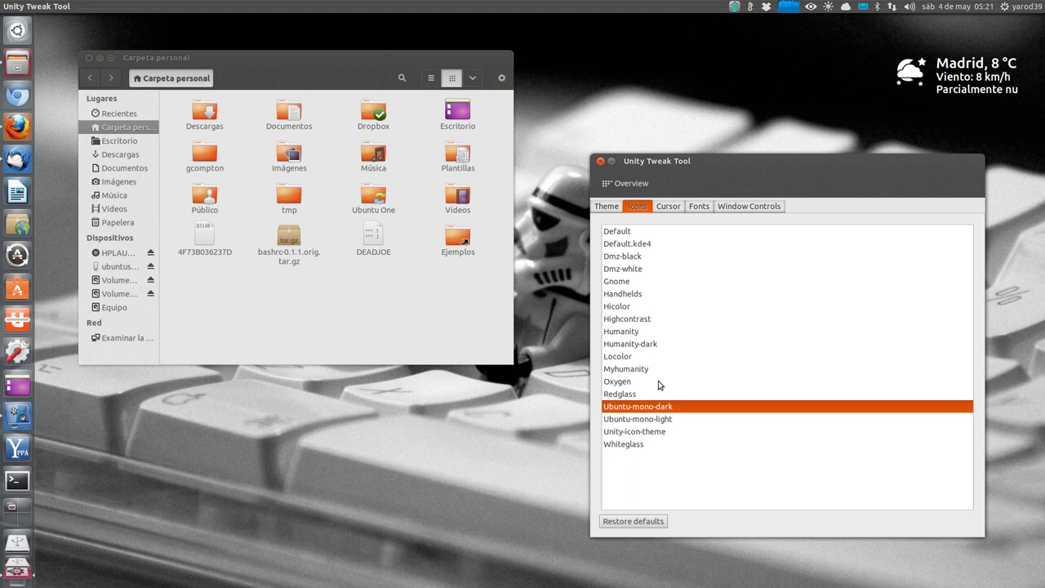
Restart Unity Tweak Tool to reload its icon theme list and apply the Zoncolor icon theme.
left_click(600, 161)
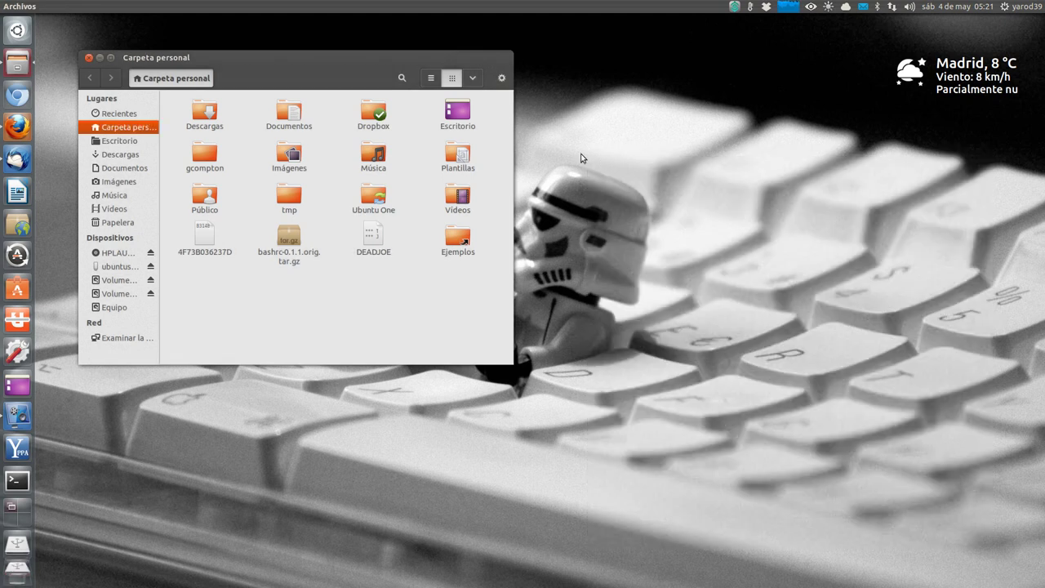
left_click(9, 32)
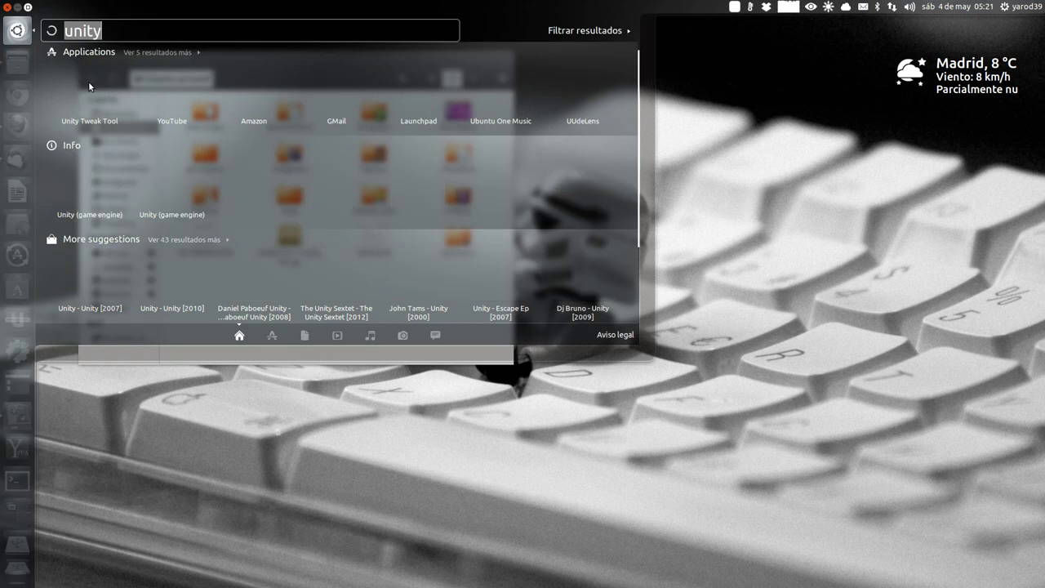
left_click(426, 368)
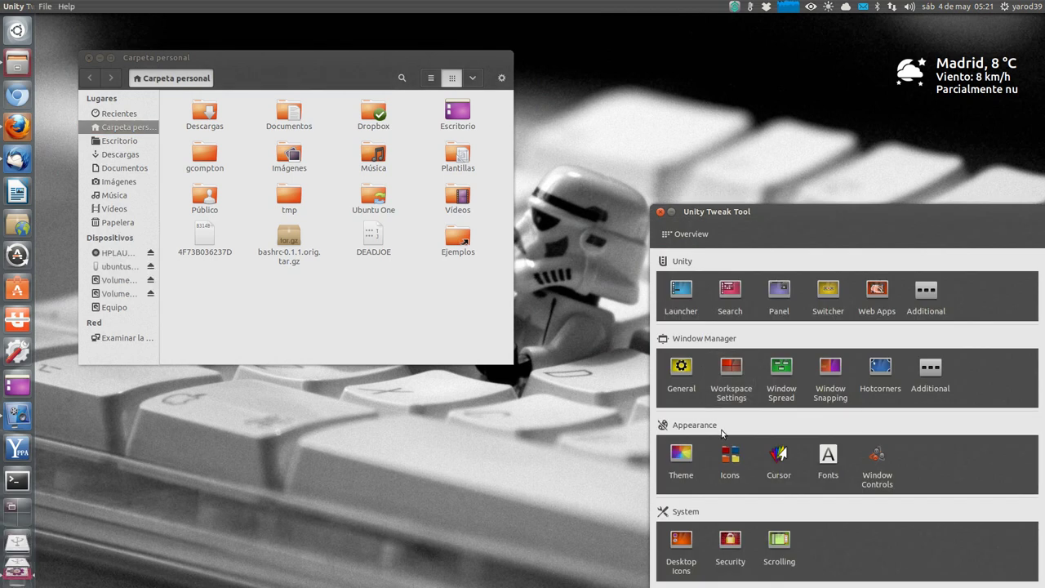
left_click(726, 454)
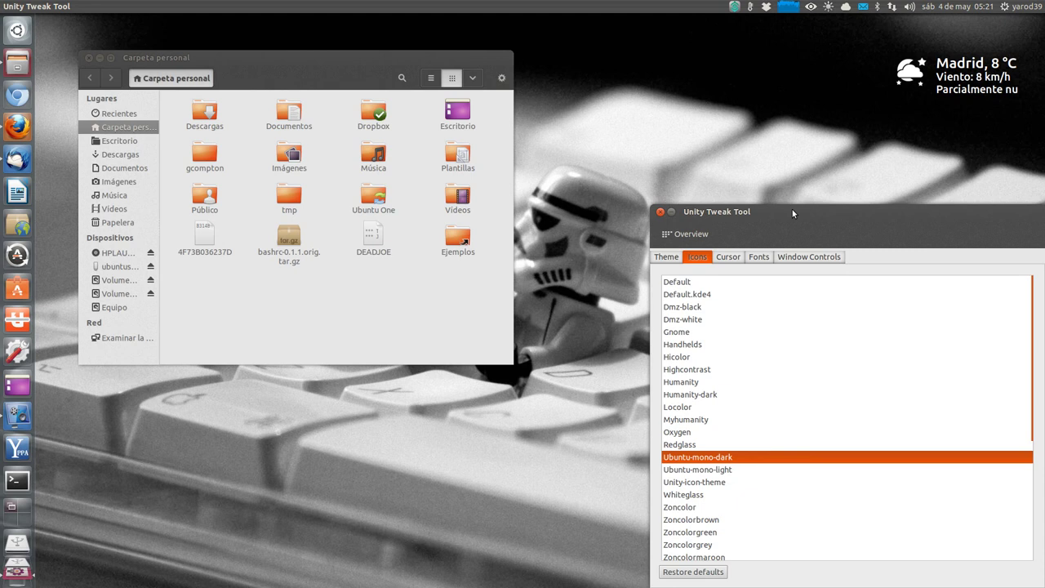
left_click_drag(792, 209, 774, 140)
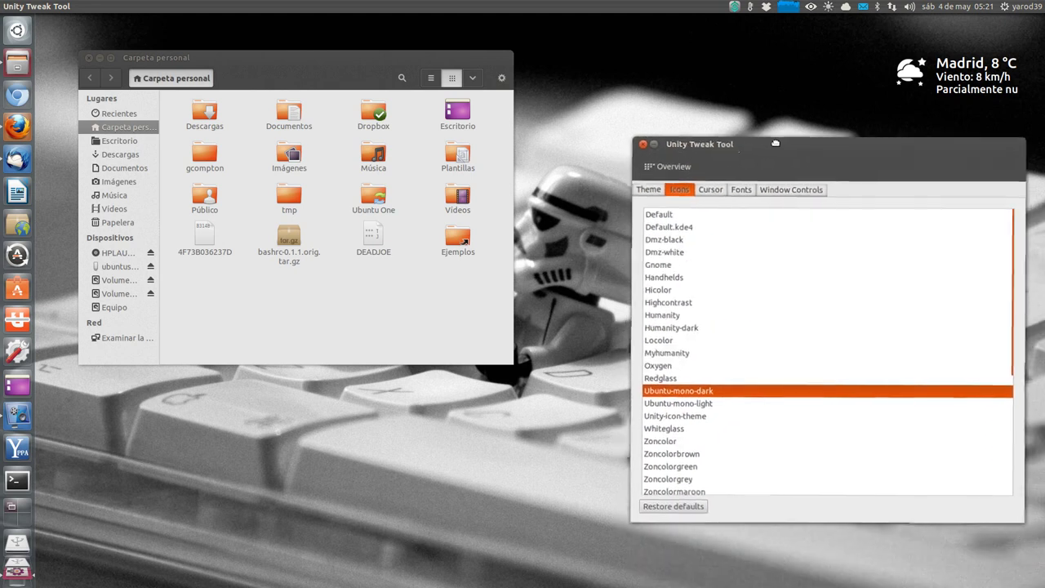
left_click(711, 441)
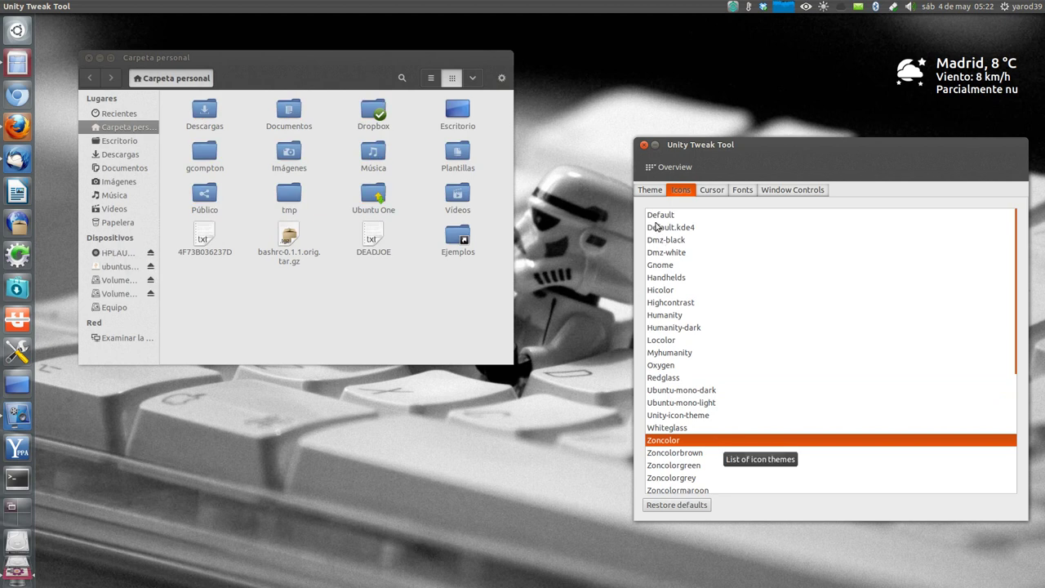
Try the Ambiancepdark GTK theme, followed by the Ambiancepnight theme.
left_click(652, 191)
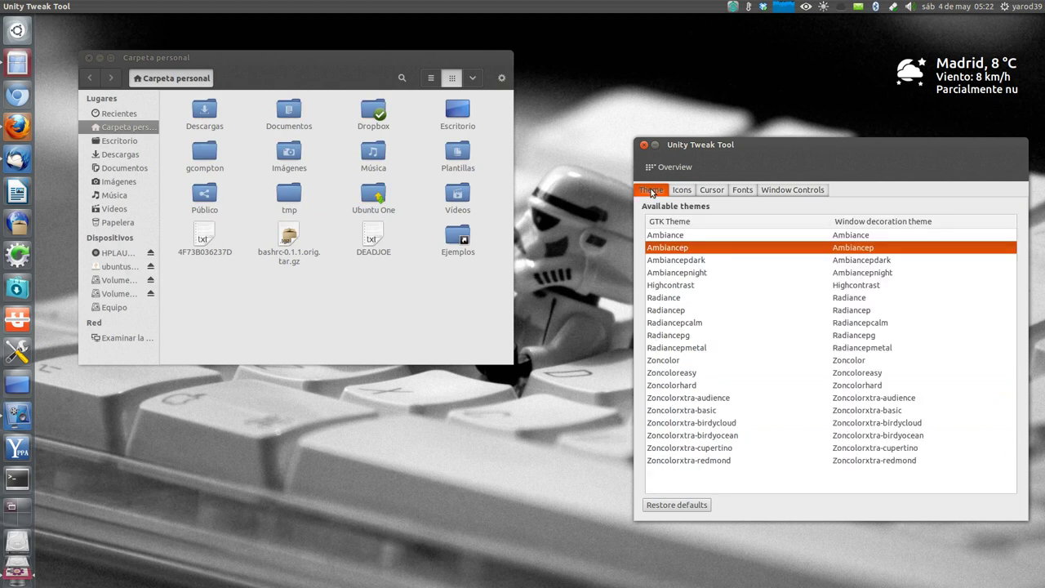
left_click(683, 261)
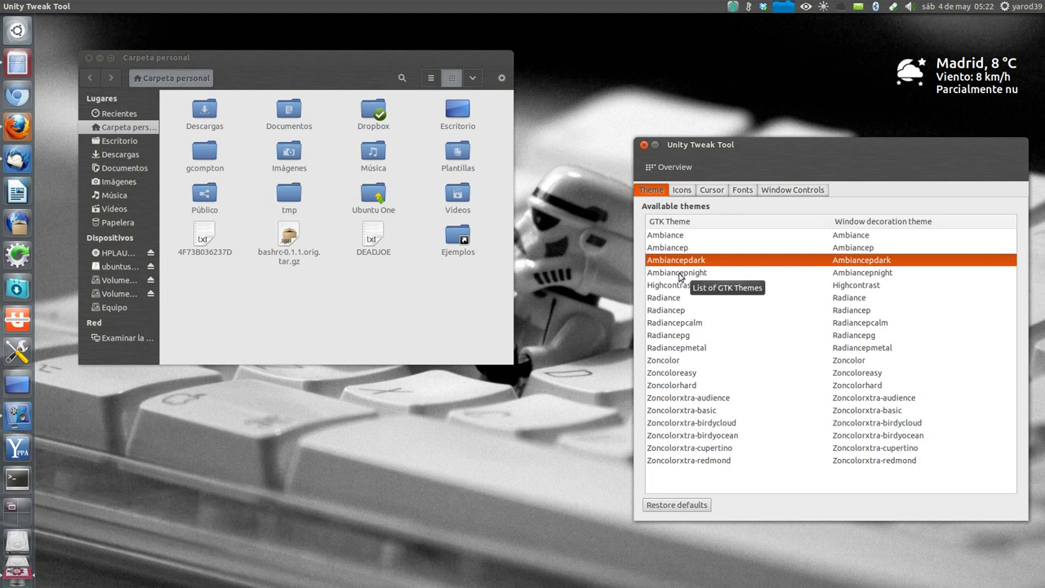
left_click(679, 274)
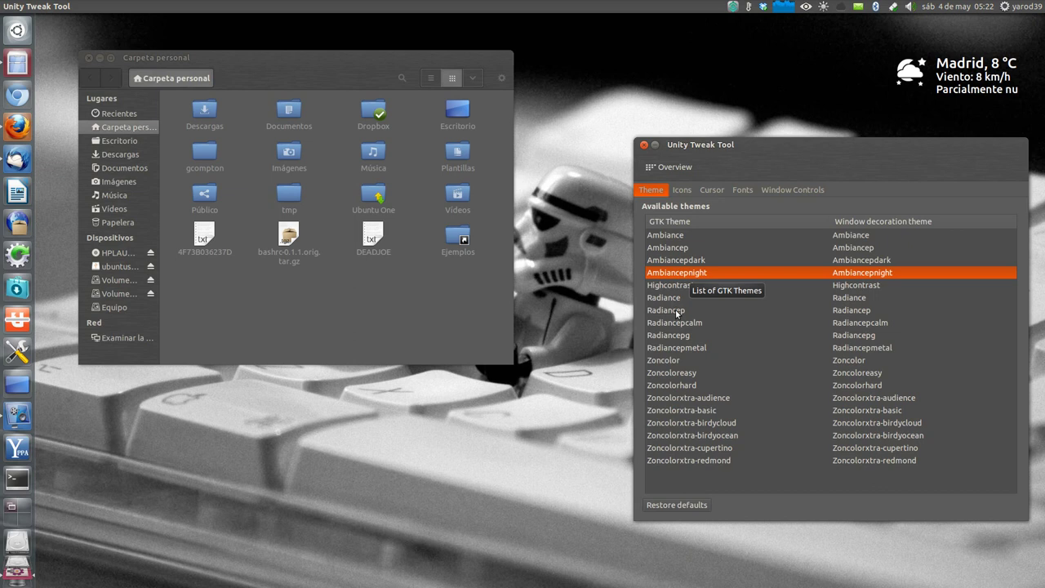
Look over the theme screenshots in the Firefox article, return to Unity Tweak Tool and apply the Radiancep theme.
left_click(15, 129)
scroll(204, 276, "up", 3)
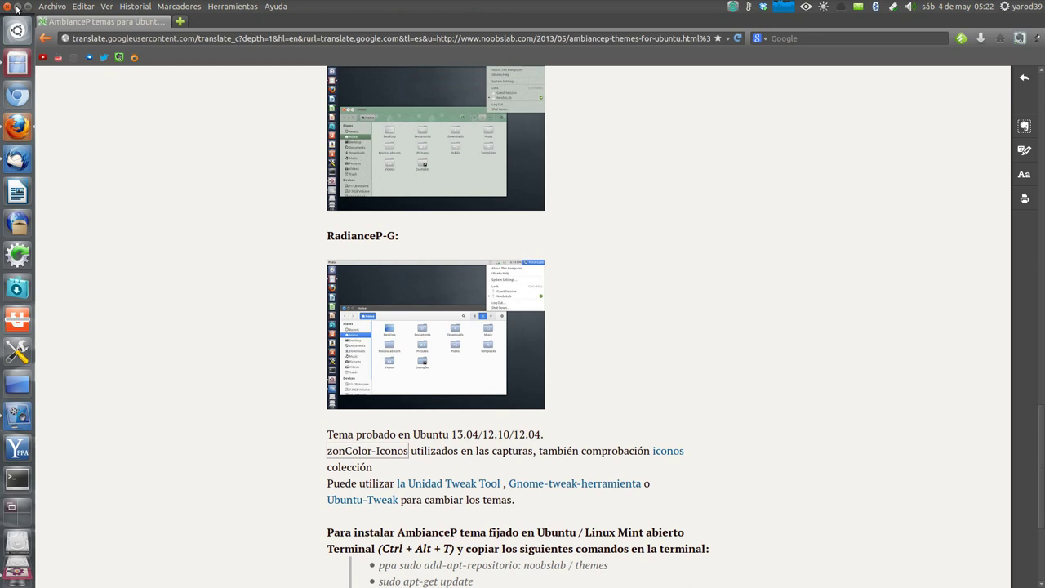
left_click(16, 9)
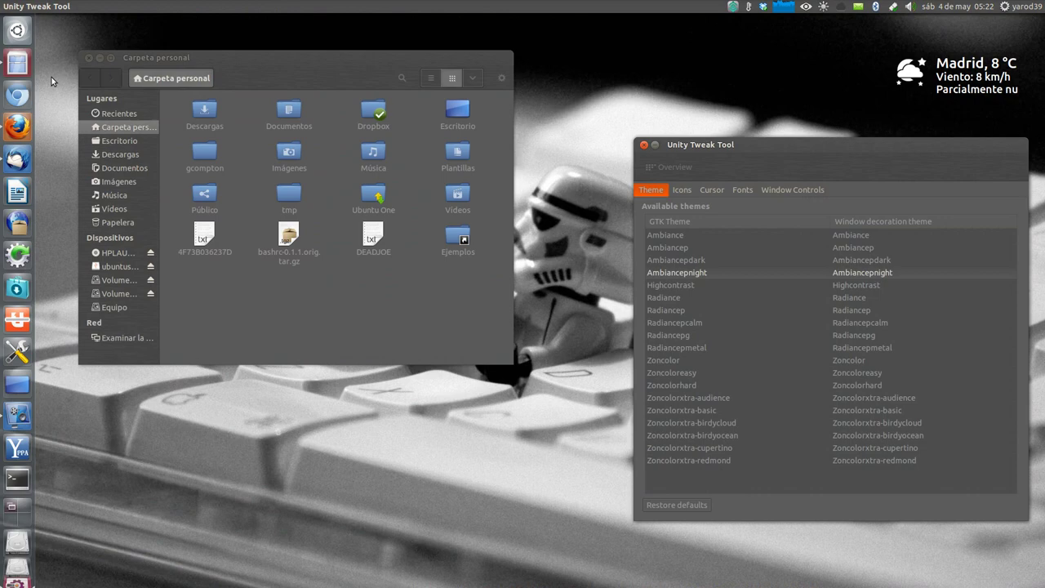
left_click(666, 311)
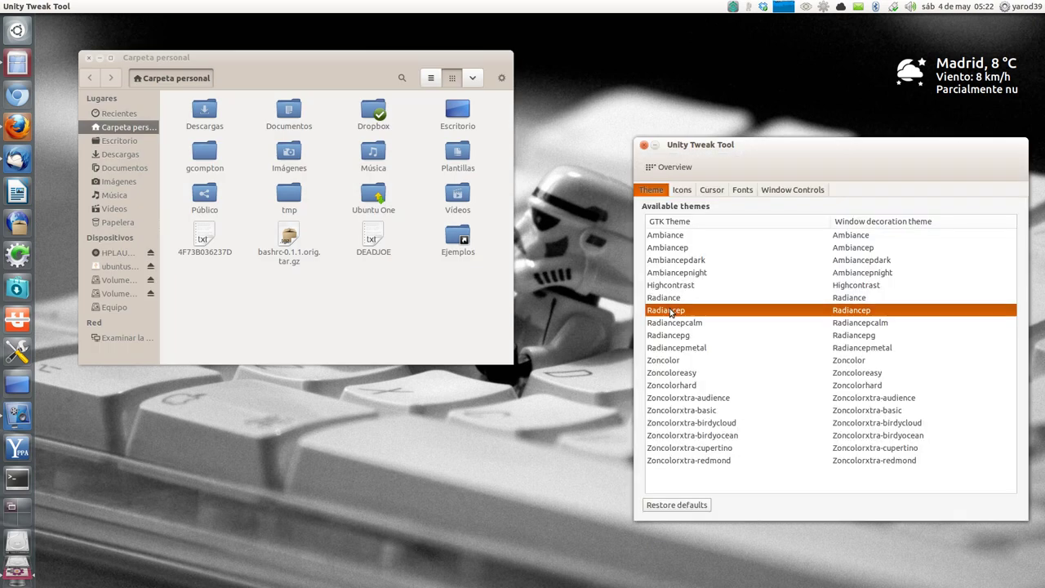
Apply the Radiancepcalm GTK theme together with the Zoncolorgreen icon theme.
left_click(665, 324)
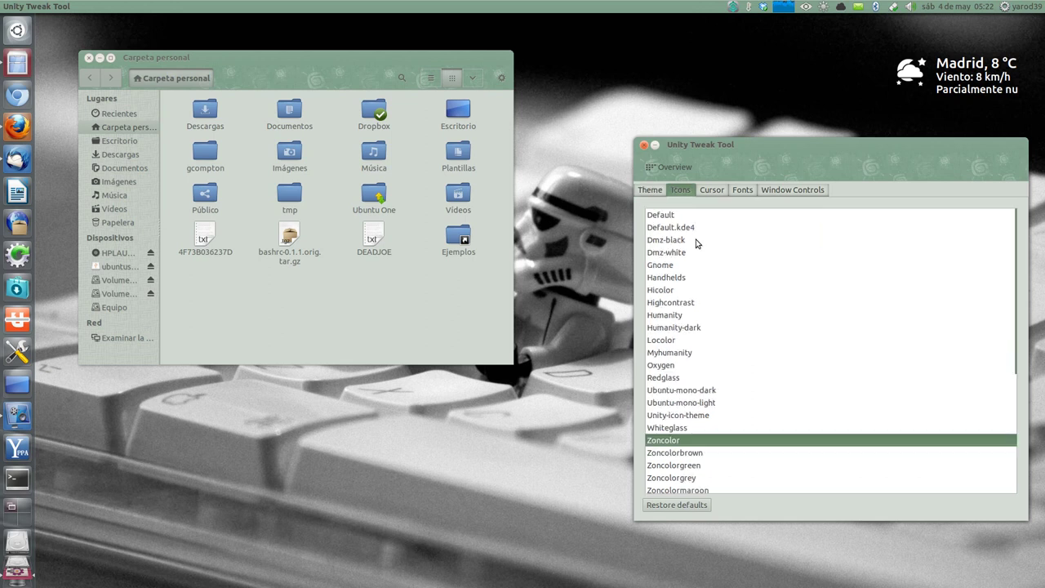
left_click(691, 467)
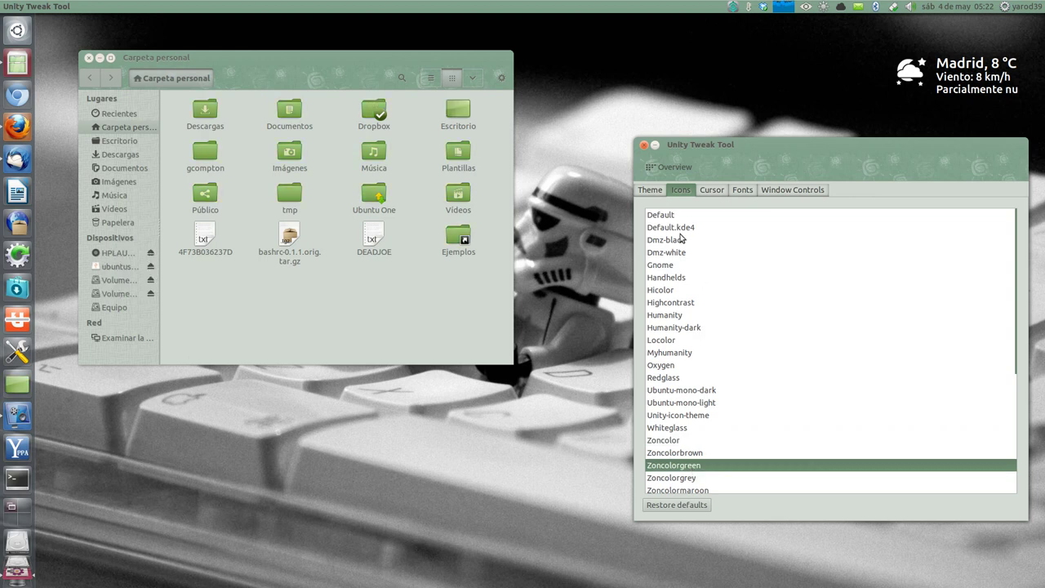
Apply the Radiancepg GTK theme together with the Zoncolorgrey icon theme.
left_click(651, 191)
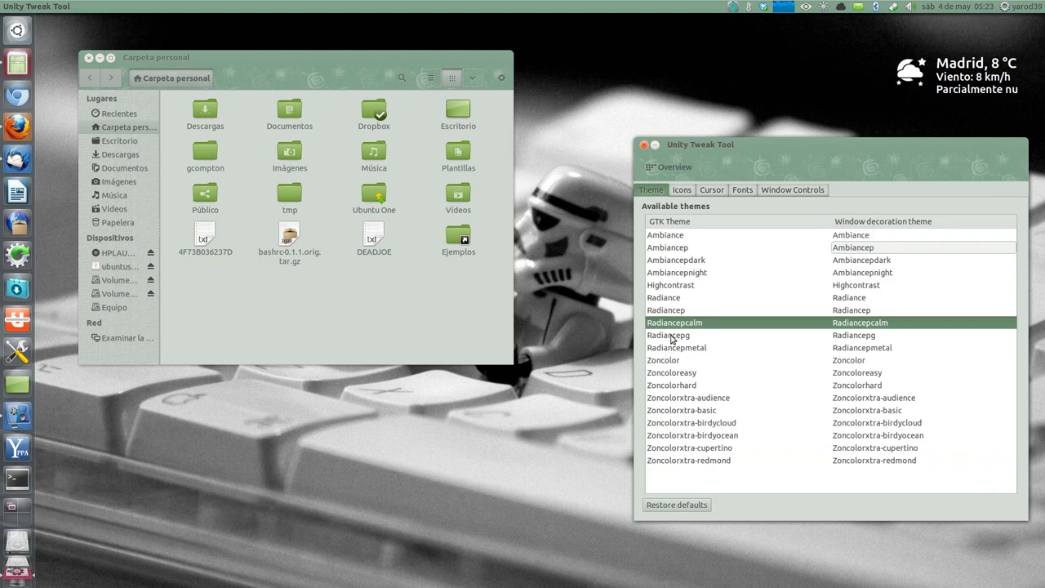
left_click(672, 335)
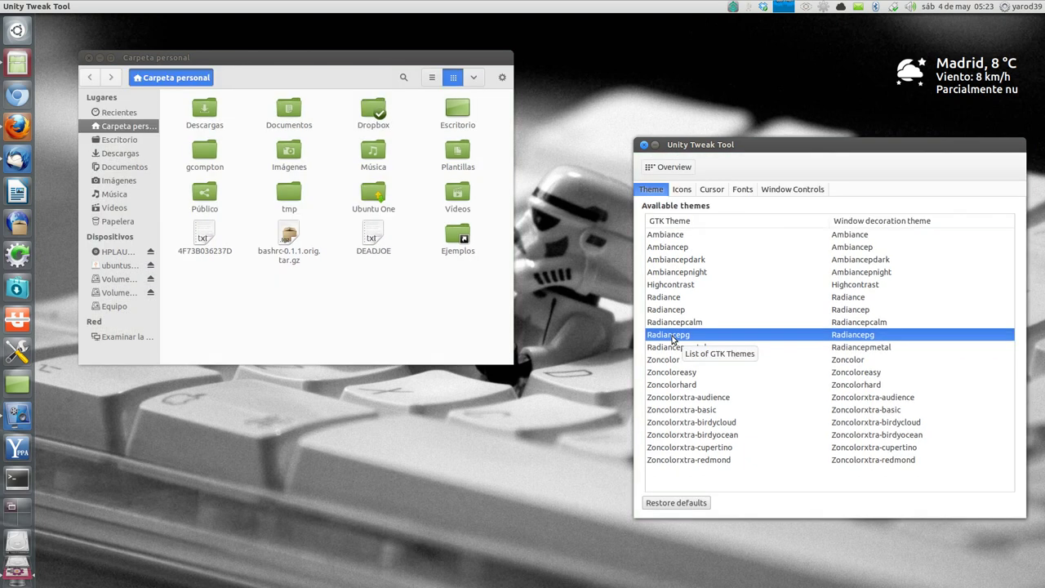
left_click(683, 191)
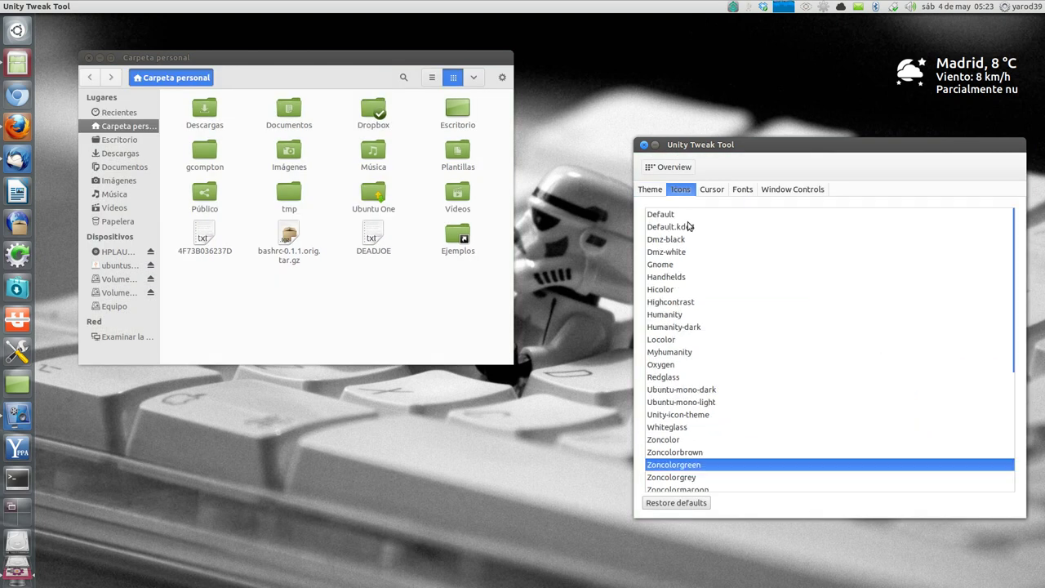
left_click(690, 478)
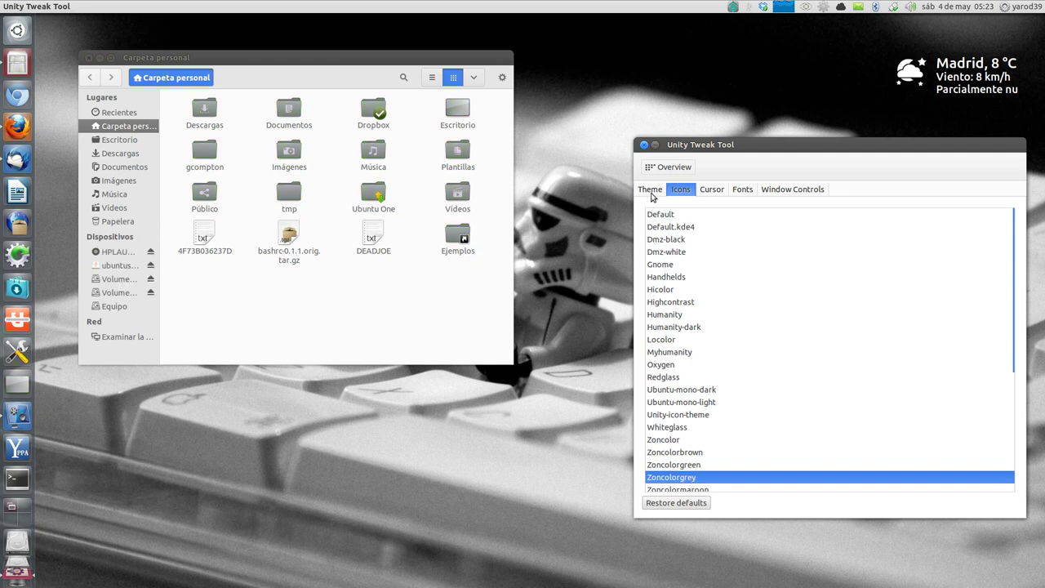
Apply the Radiancepmetal GTK theme and open the list of icon themes.
left_click(651, 193)
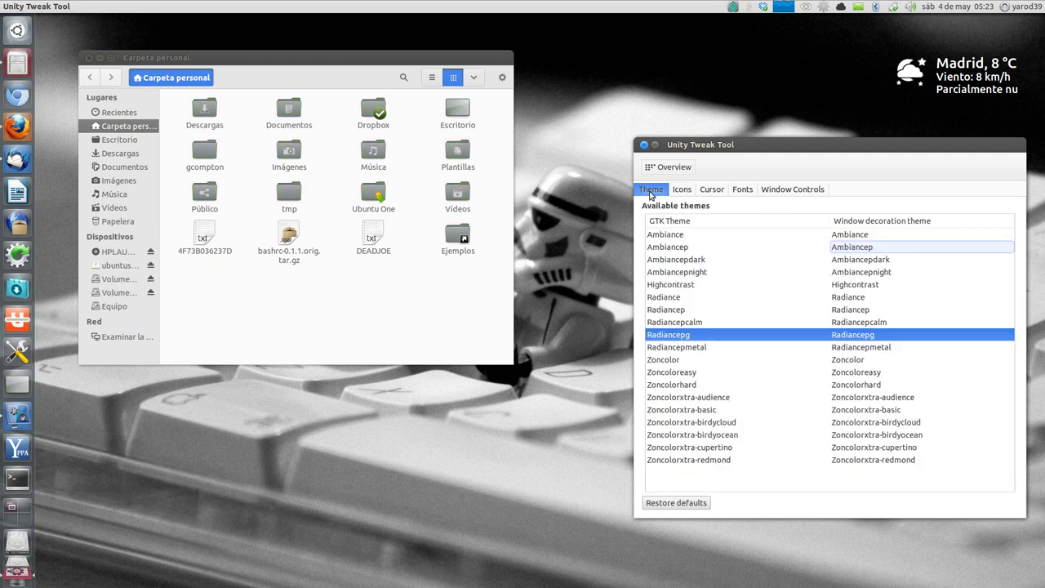
left_click(669, 350)
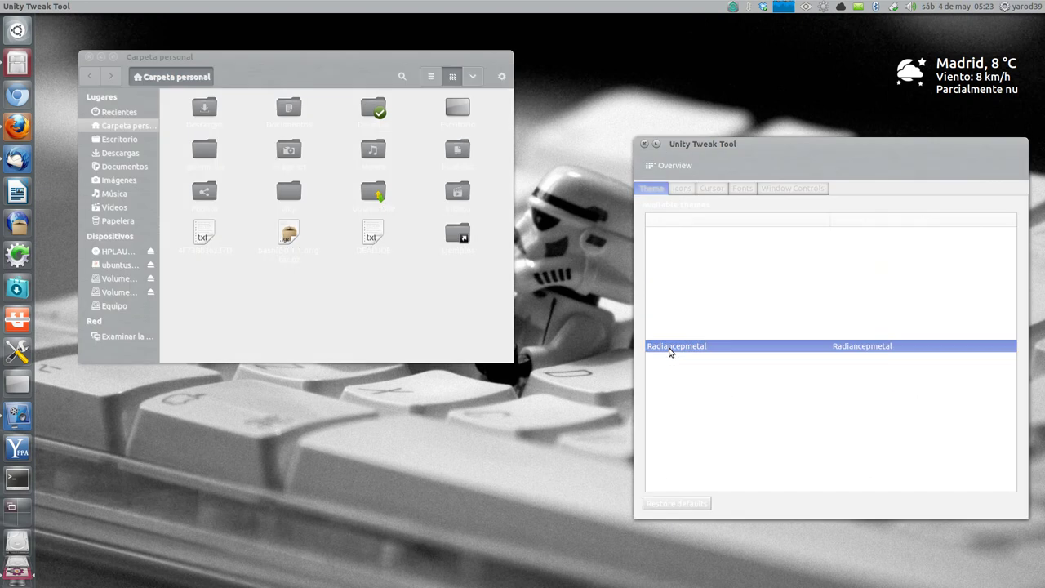
left_click(682, 192)
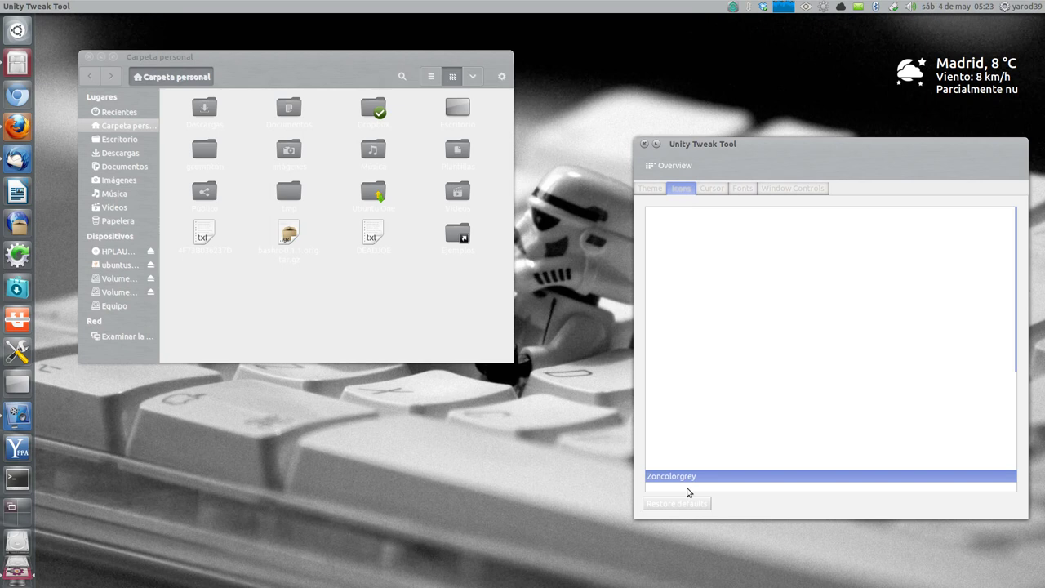
Try the Zoncolormaroon, Zoncolorgrey, Zoncolorgreen and Zoncolor icon themes one after another with the Radiancepmetal theme.
left_click(687, 488)
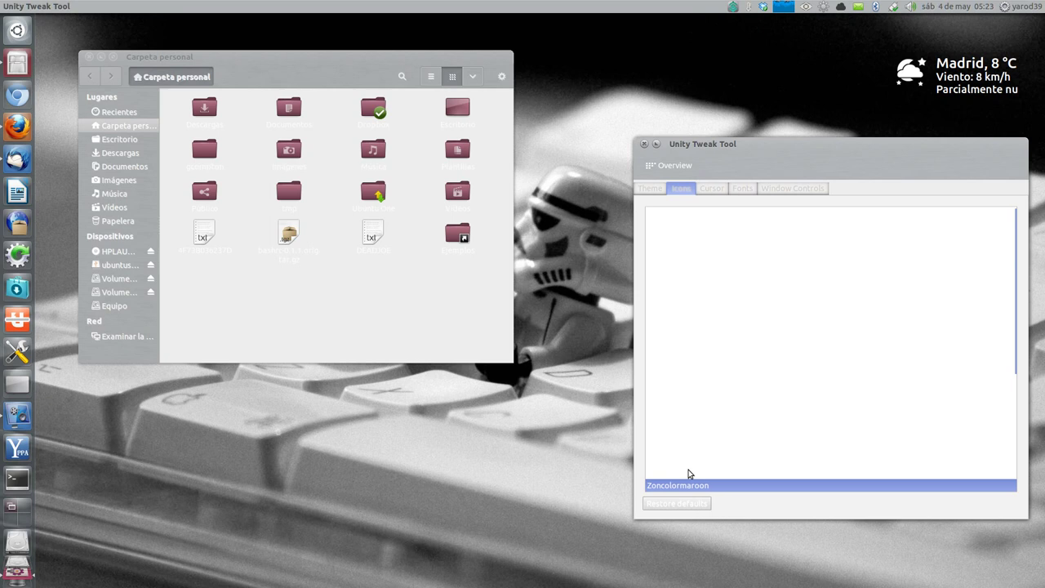
left_click(679, 472)
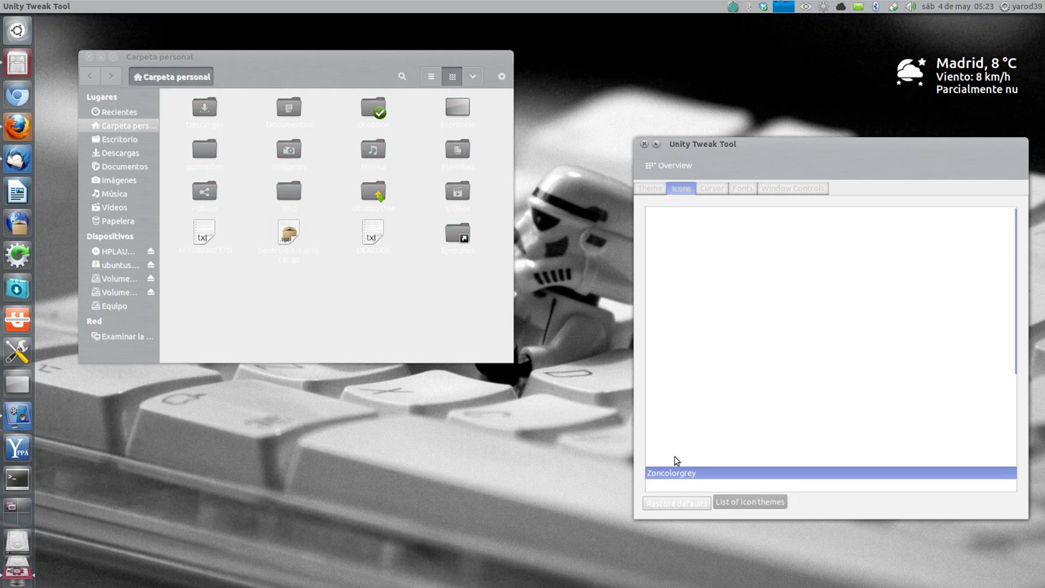
left_click(676, 460)
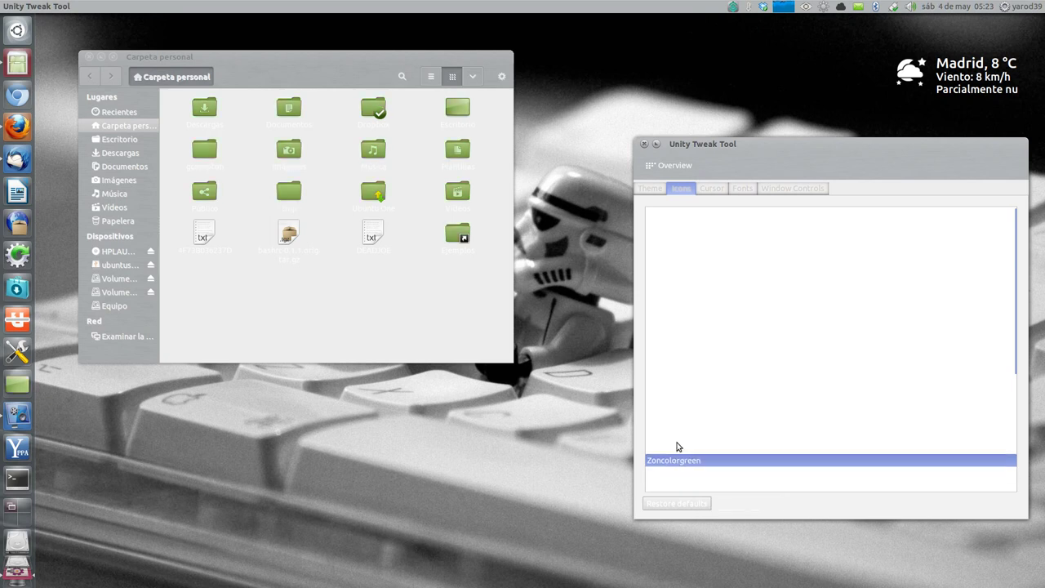
left_click(676, 437)
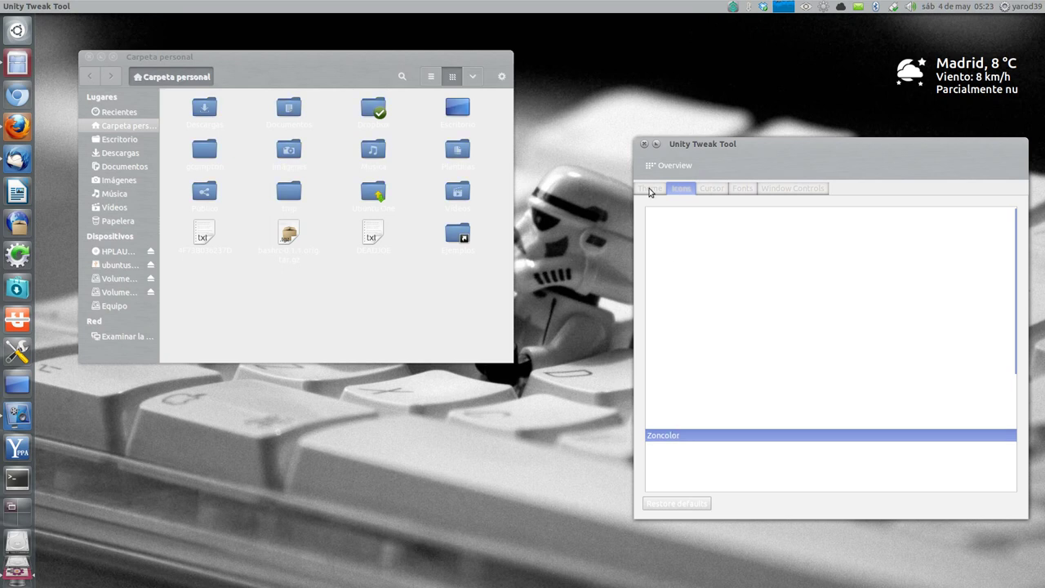
Apply the Radiancepg GTK theme and replace it with Ambiancepnight.
left_click(650, 189)
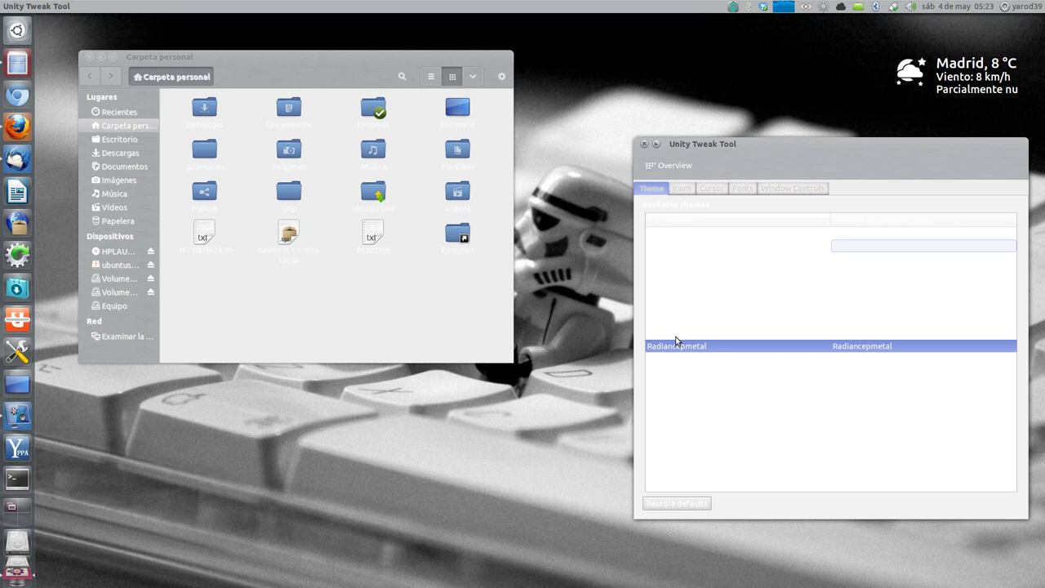
left_click(676, 338)
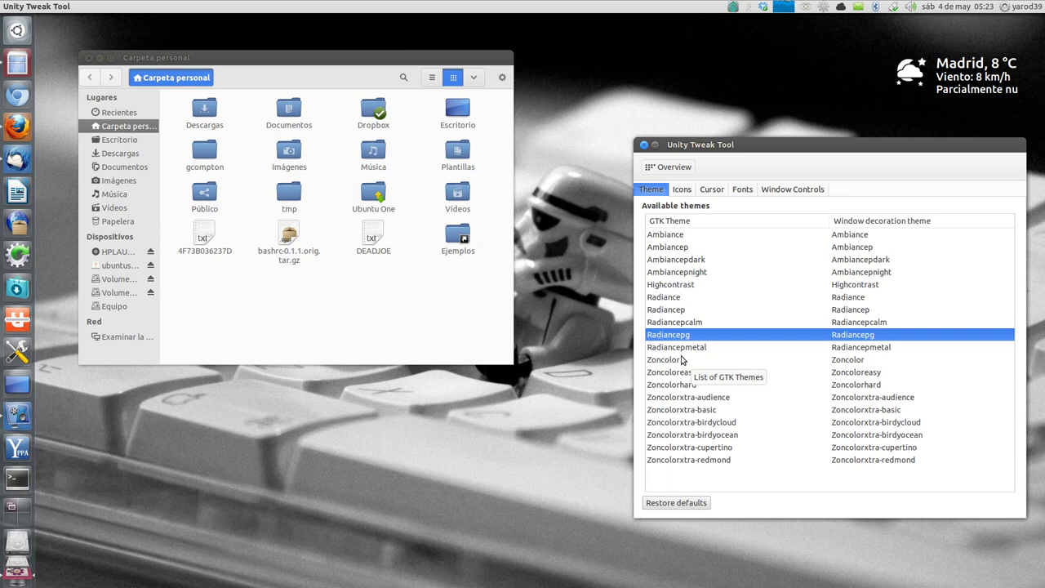
left_click(672, 274)
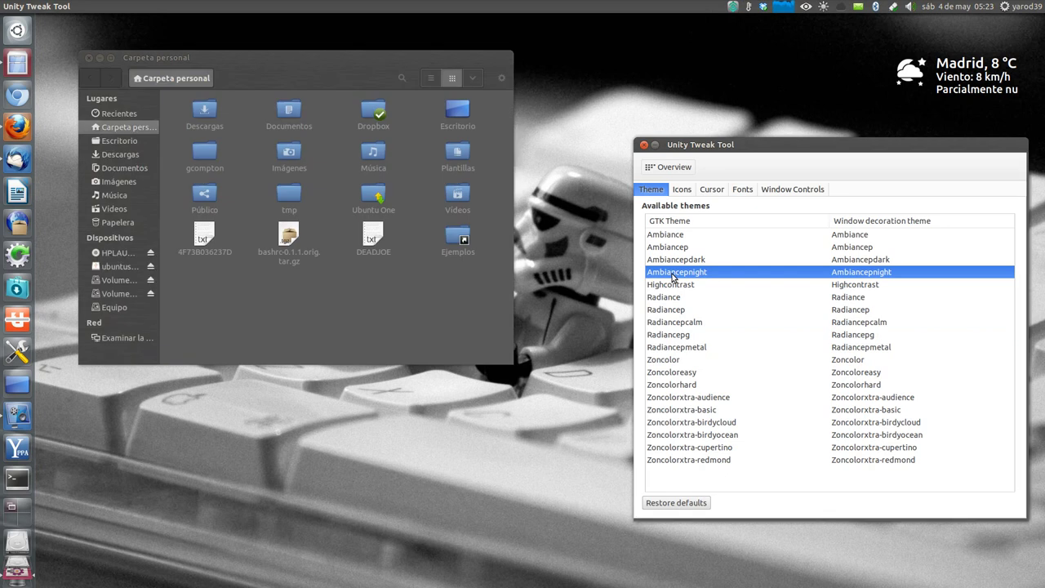
Try the Zonmodfaenzalight, Zonmodfaenzadarkest and Zonmodfaenzadark icon themes in turn.
left_click(683, 191)
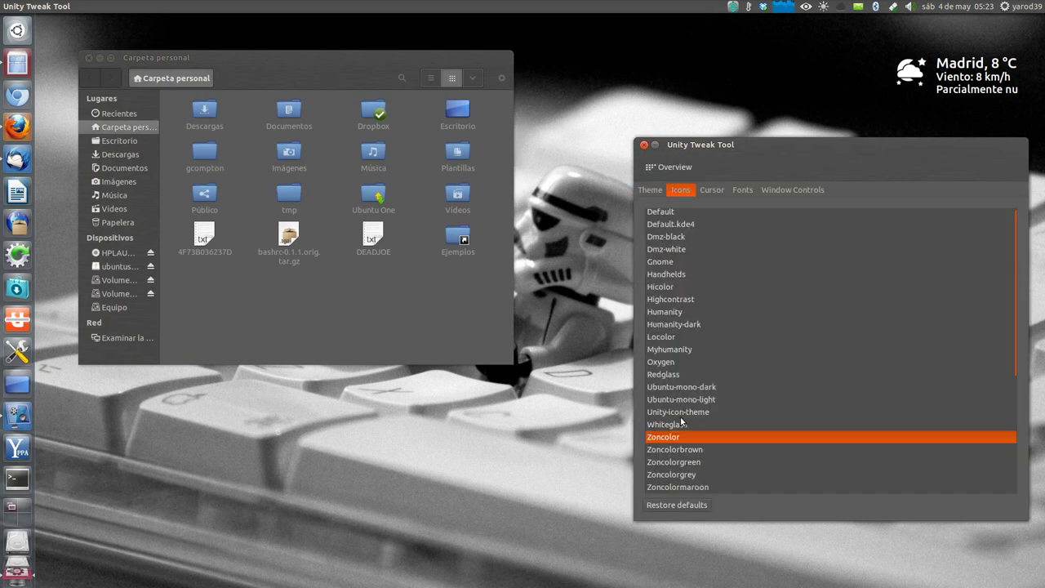
scroll(682, 423, "down", 3)
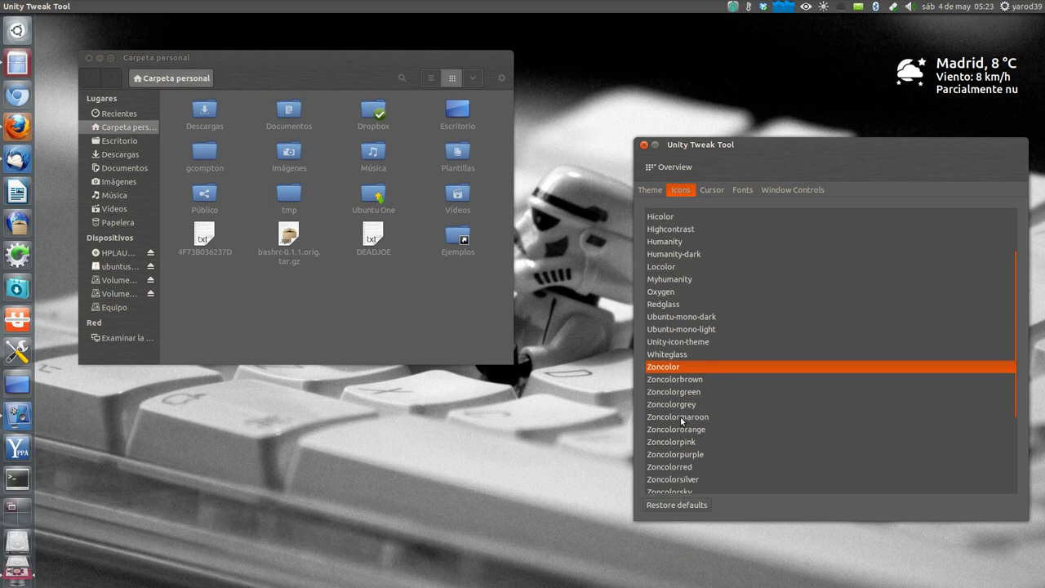
scroll(681, 421, "down", 4)
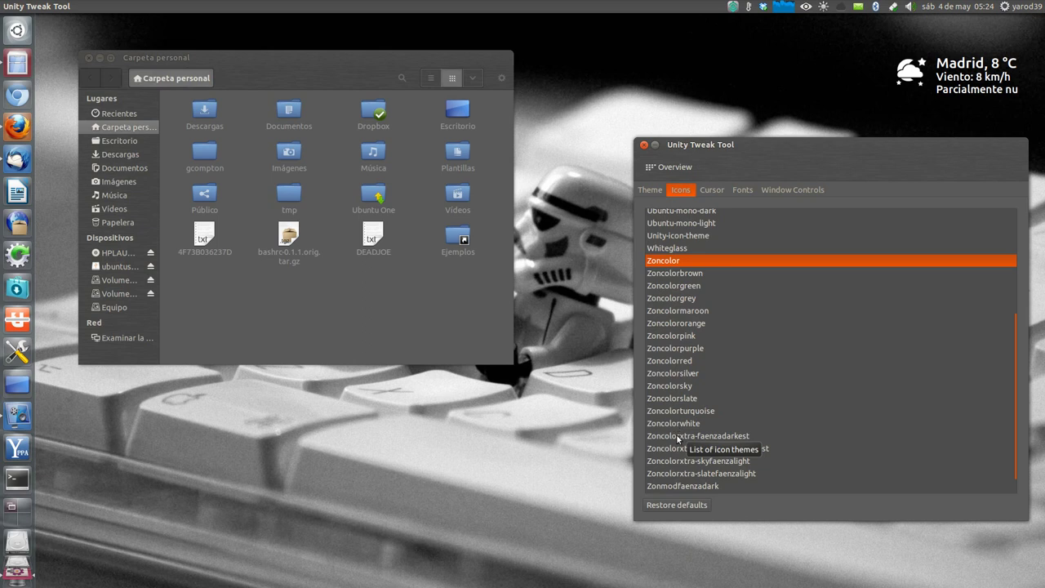
scroll(688, 464, "down", 1)
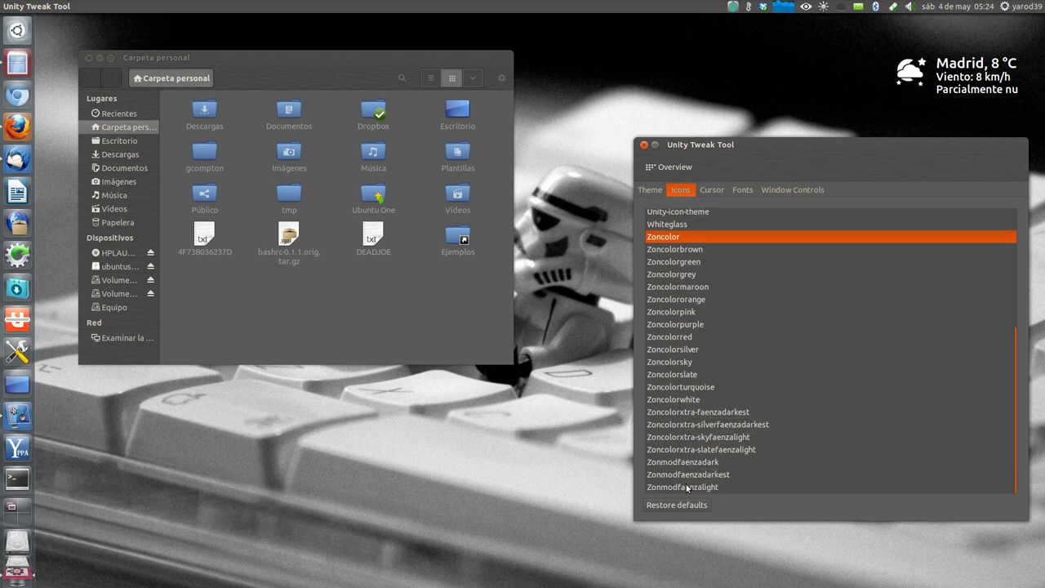
left_click(688, 488)
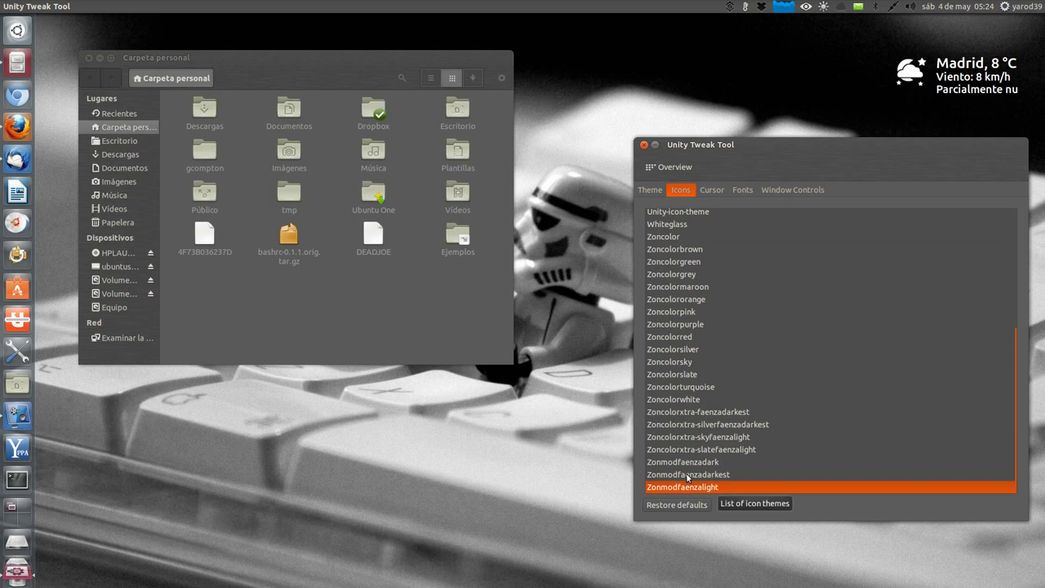
left_click(687, 475)
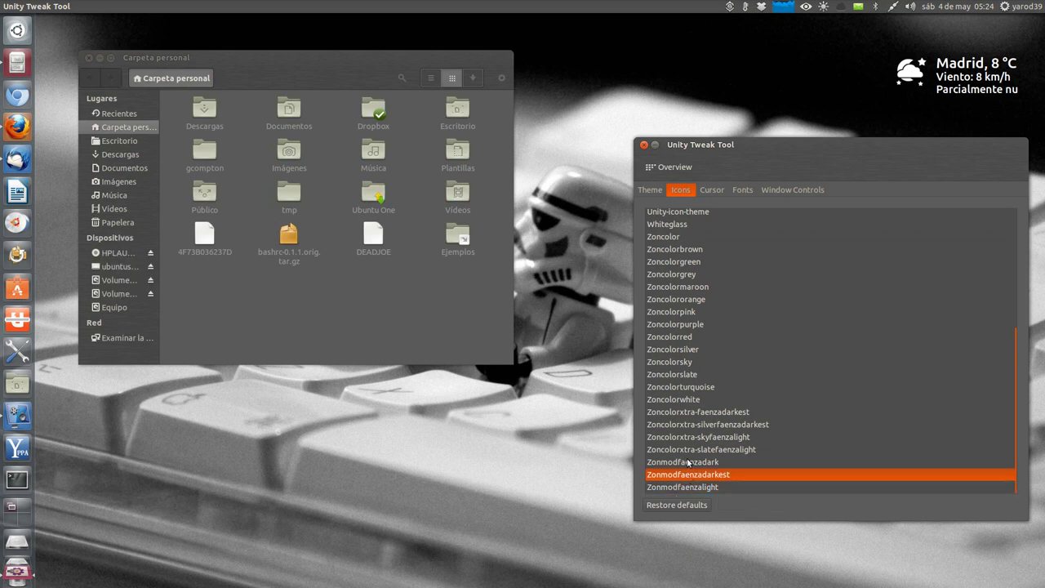
left_click(687, 462)
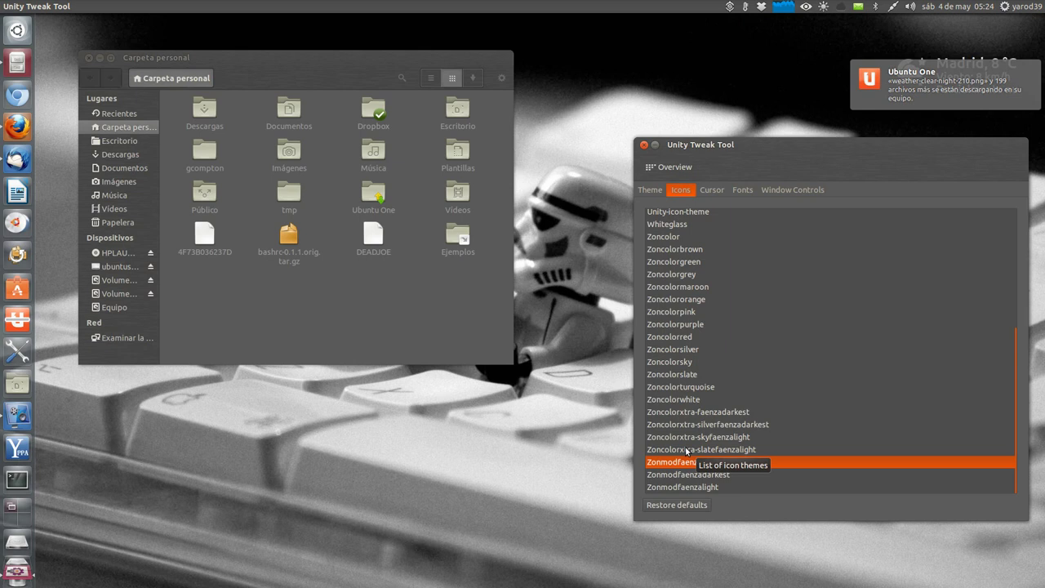
Try the four Zoncolorxtra icon themes in turn: slatefaenzalight, skyfaenzalight, silverfaenzadarkest and faenzadarkest.
left_click(687, 451)
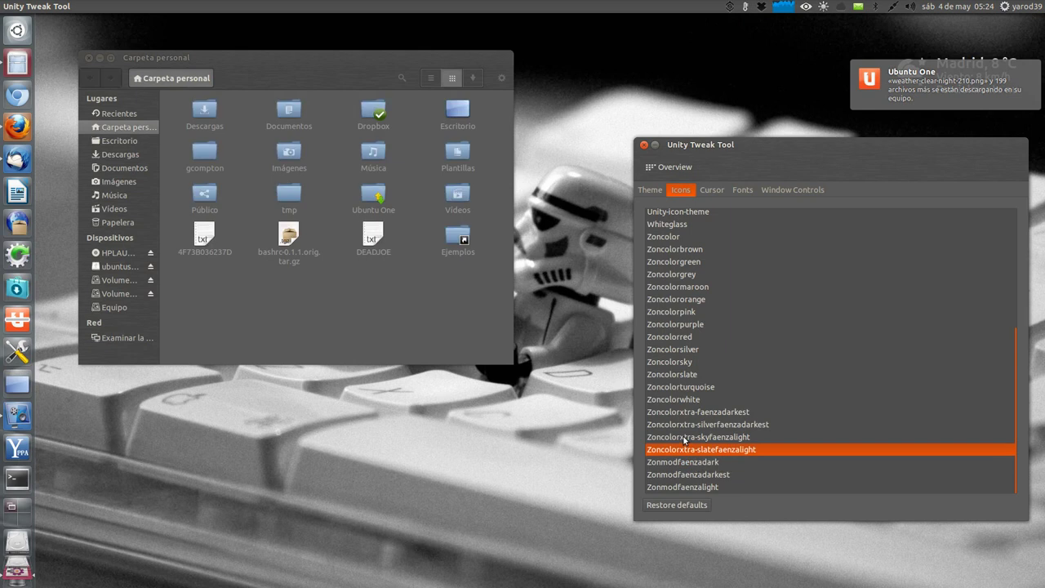
left_click(685, 439)
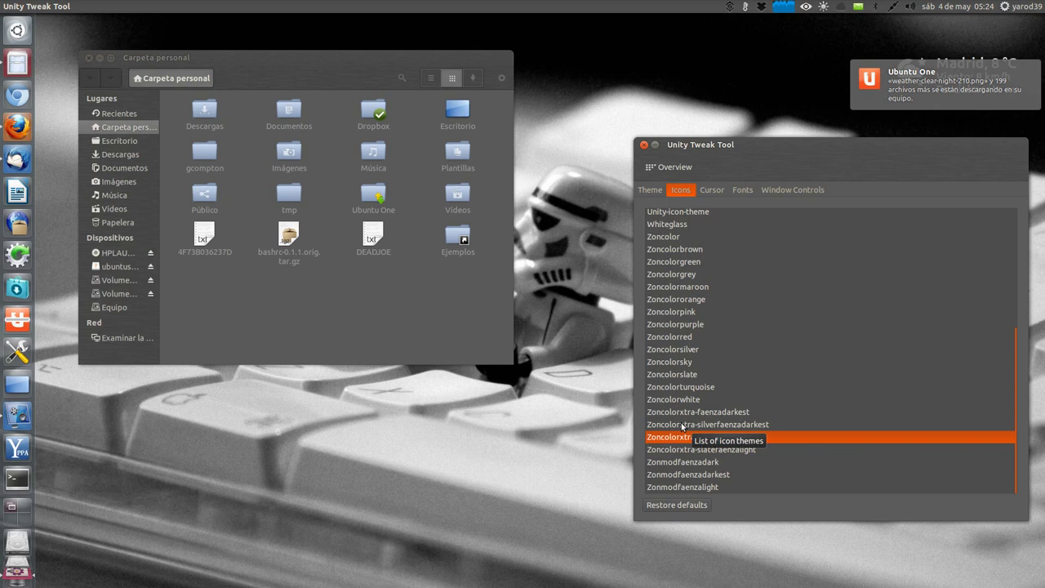
left_click(682, 425)
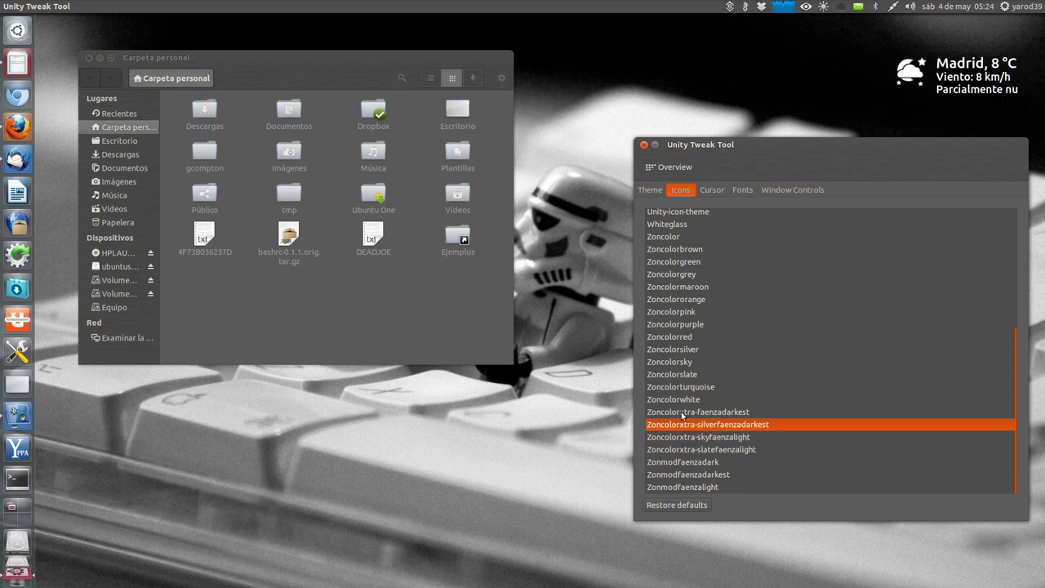
left_click(683, 413)
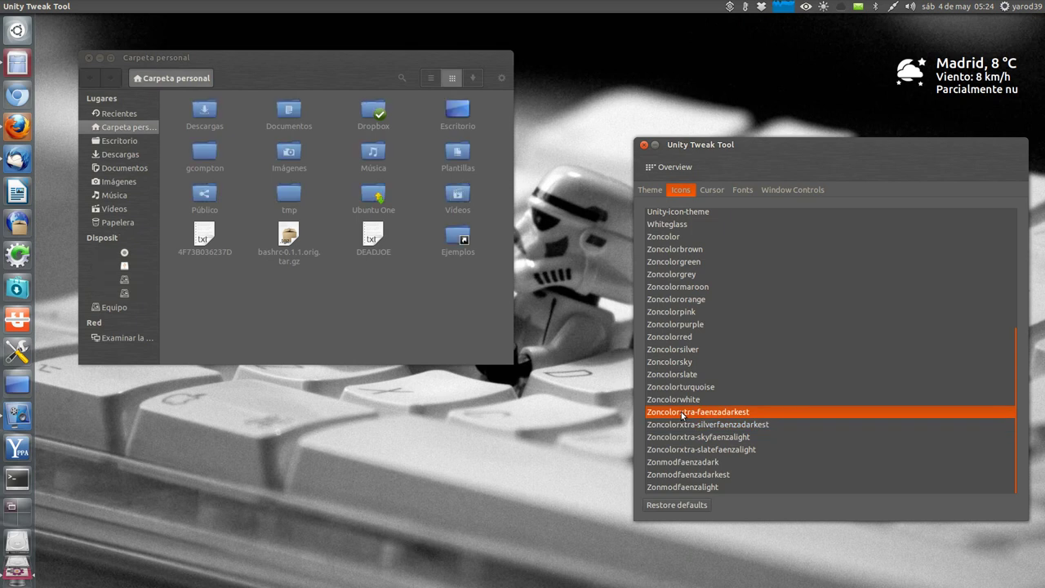
Try the Zoncolorwhite, Zoncolorturquoise, Zoncolorslate, Zoncolorsky and Zoncolorsilver icon themes in turn.
left_click(676, 400)
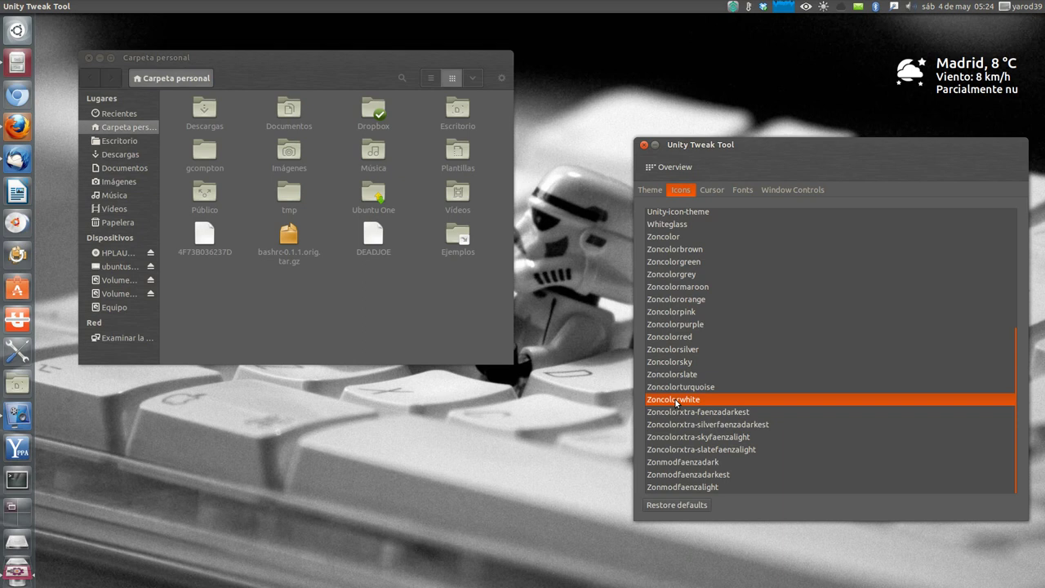
left_click(676, 387)
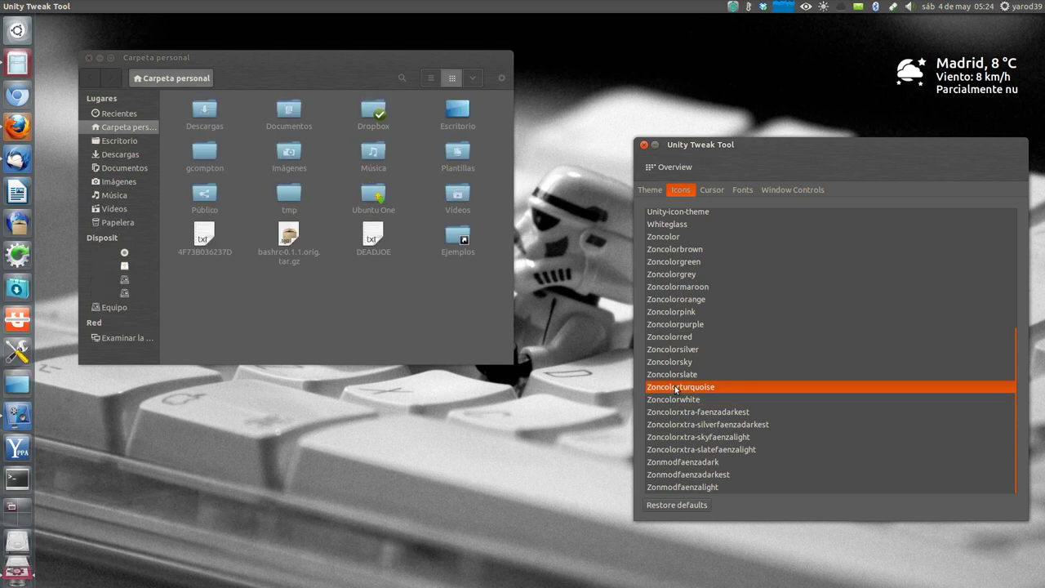
left_click(675, 374)
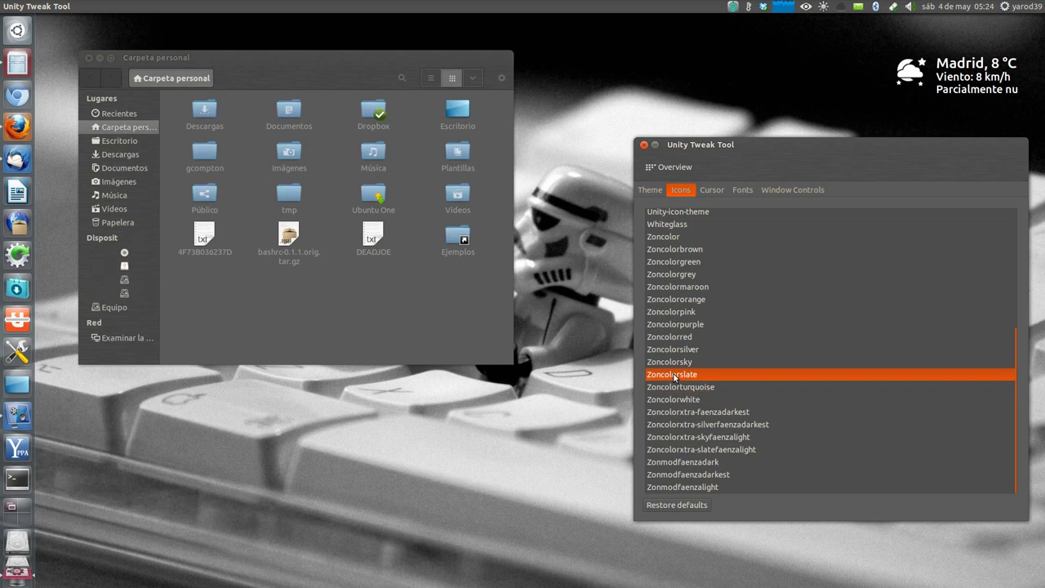
left_click(670, 363)
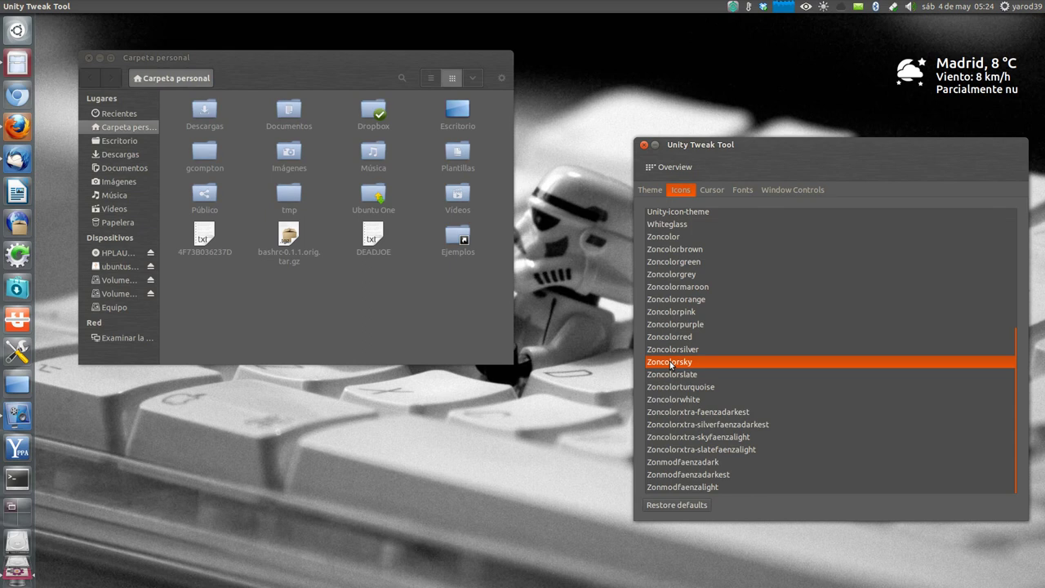
left_click(668, 350)
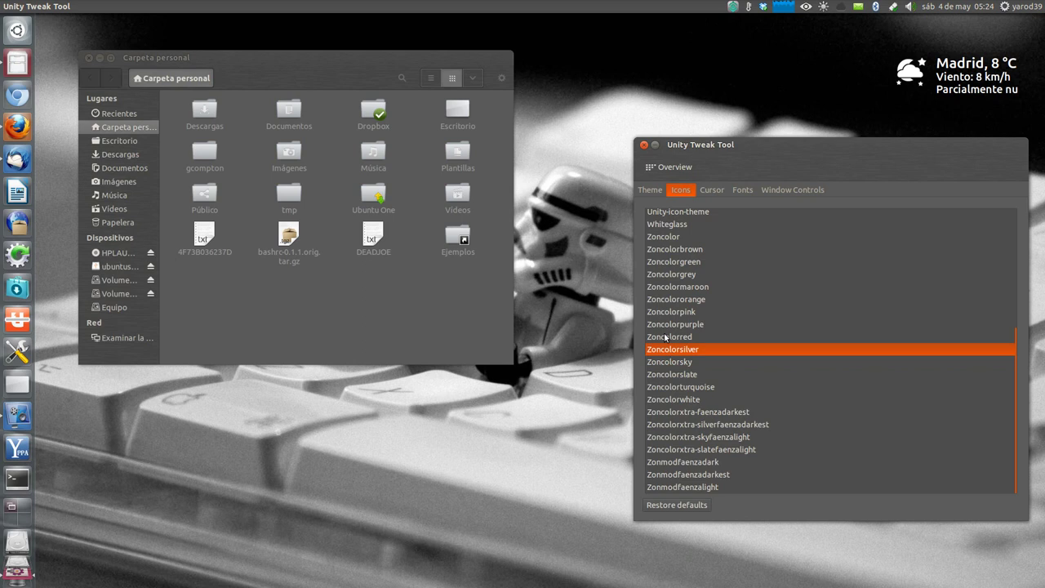
Try the Zoncolorred, Zoncolorpurple and Zoncolorpink icon themes and settle on Zoncolororange.
left_click(665, 337)
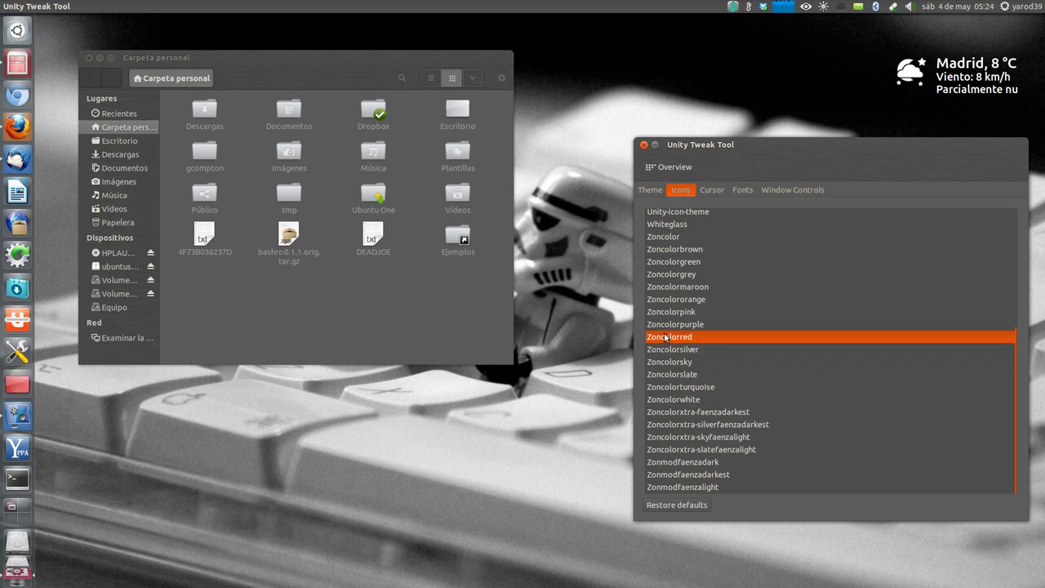
left_click(661, 325)
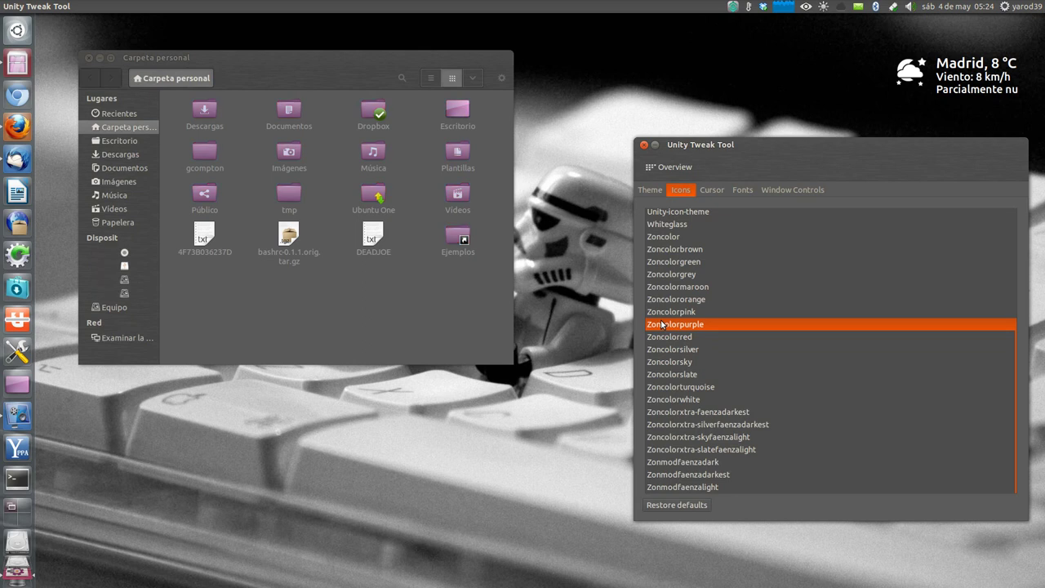
left_click(663, 312)
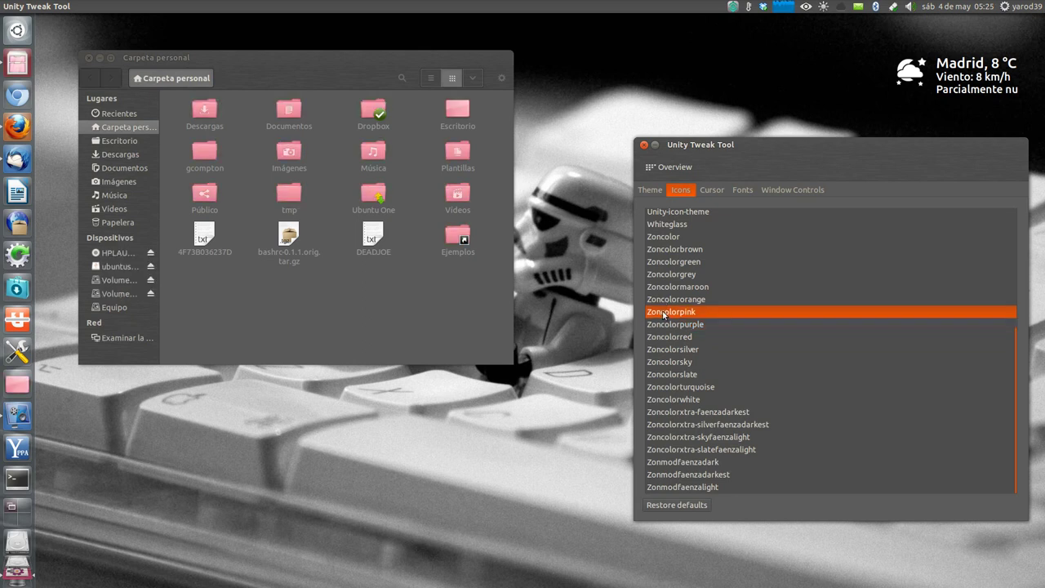
left_click(673, 301)
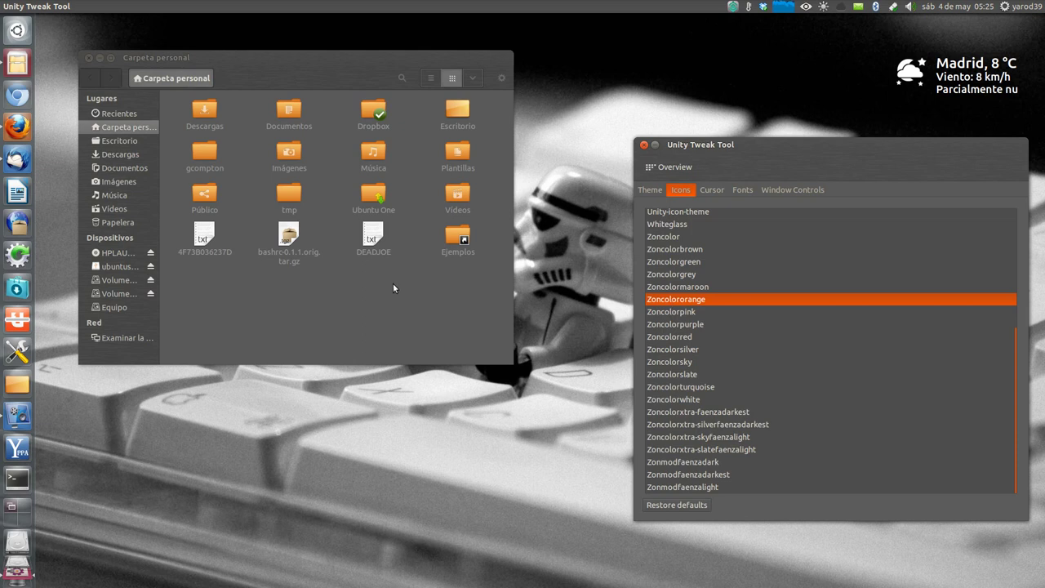
Check how the desktop's context menu looks in the applied theme, dismiss it and close Unity Tweak Tool.
left_click(336, 385)
right_click(336, 384)
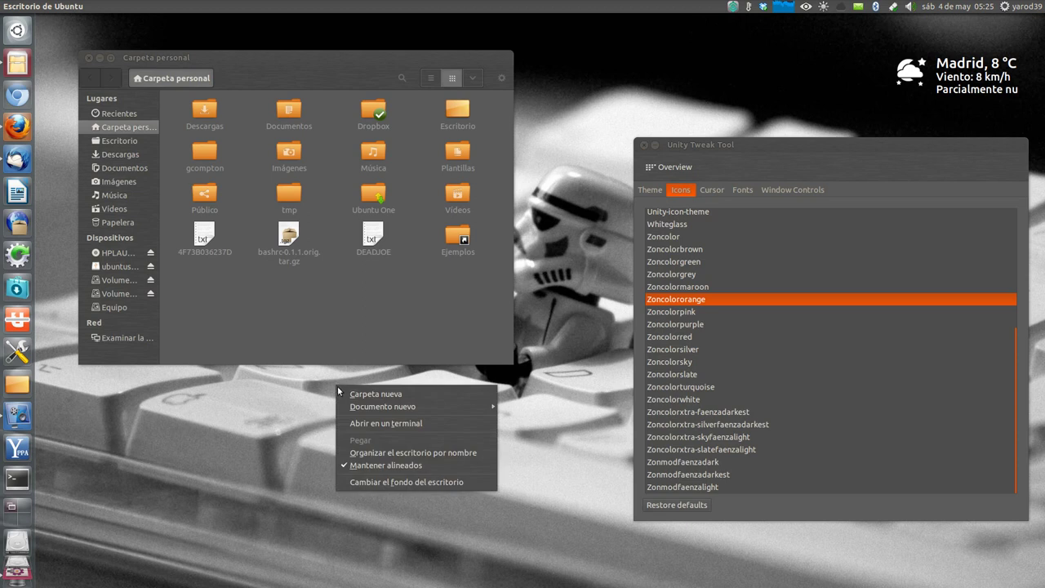
left_click(292, 402)
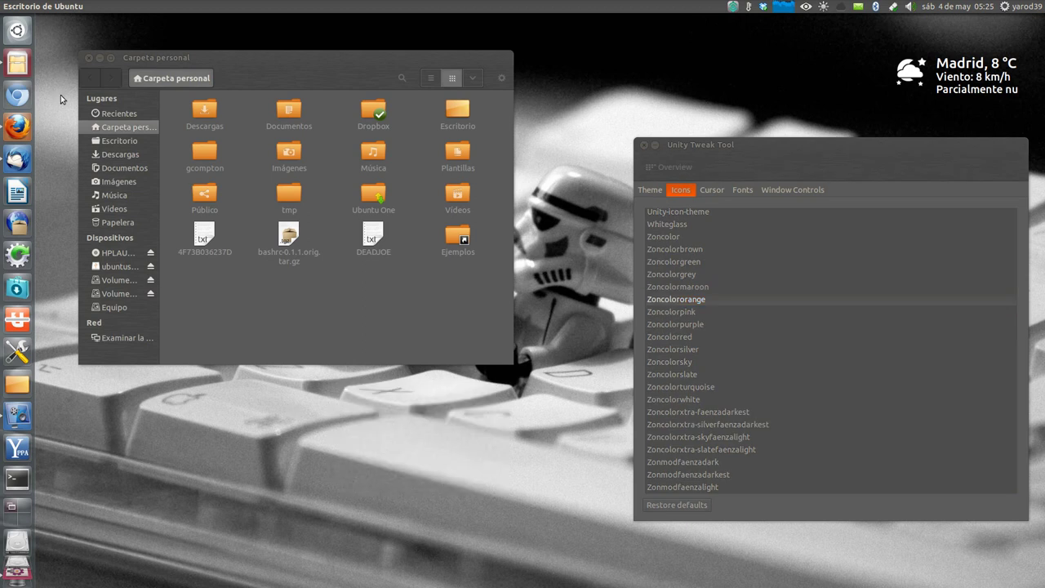
left_click(644, 146)
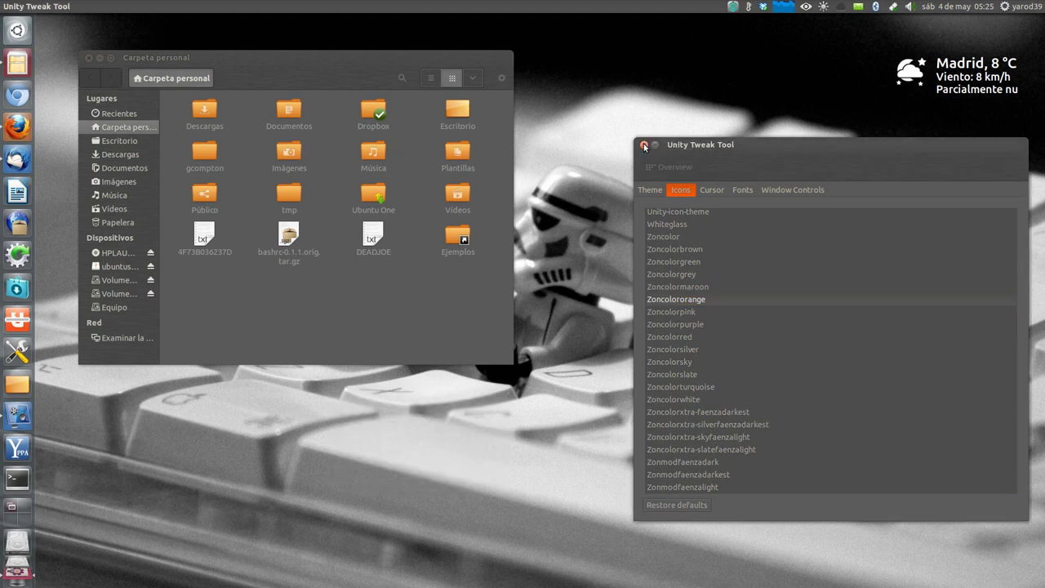
left_click(644, 145)
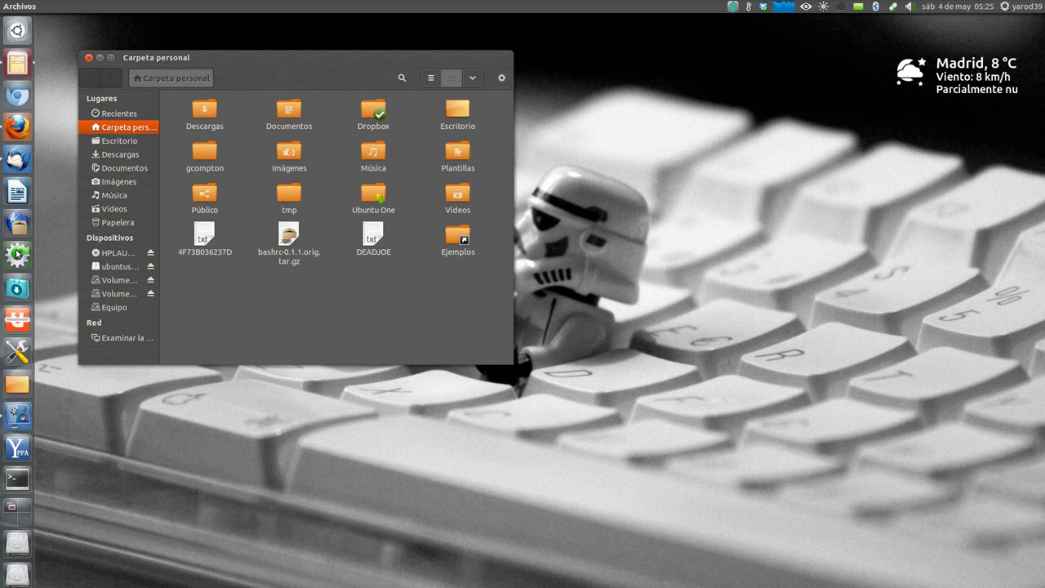
Minimize the home folder and software update windows and open the system settings (Configuración del sistema).
left_click(99, 58)
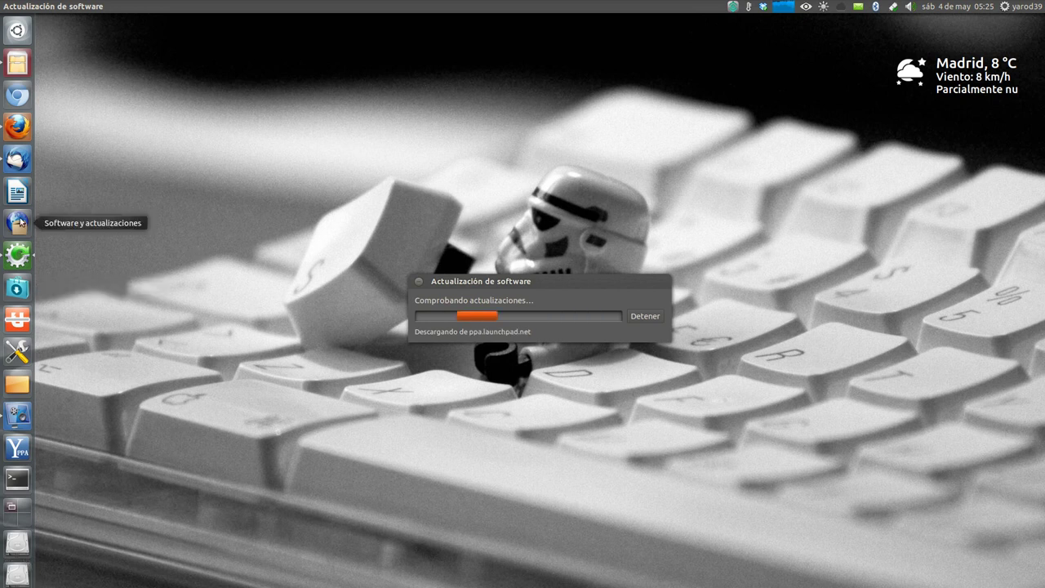
left_click(16, 285)
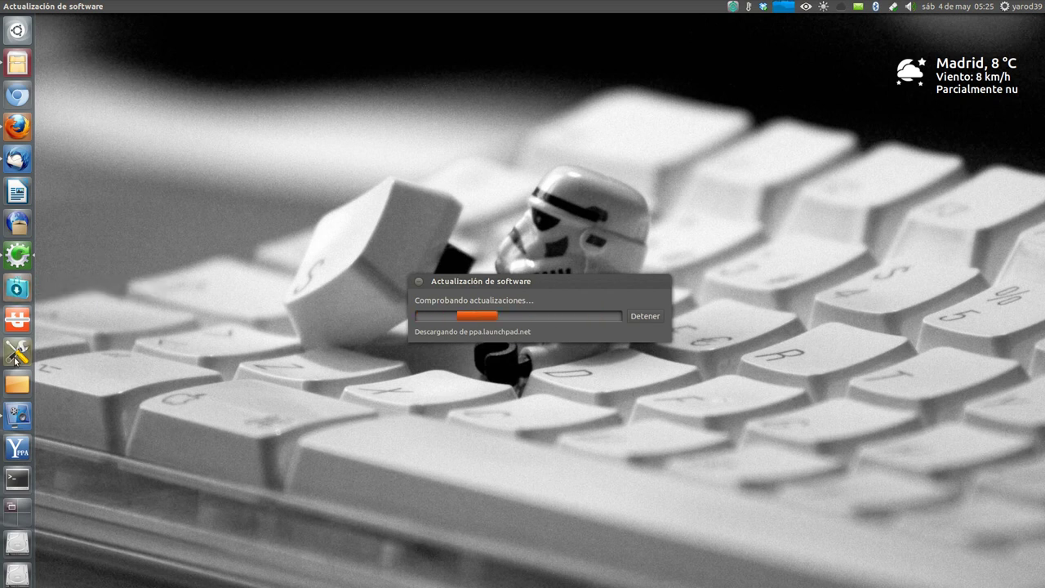
left_click(418, 281)
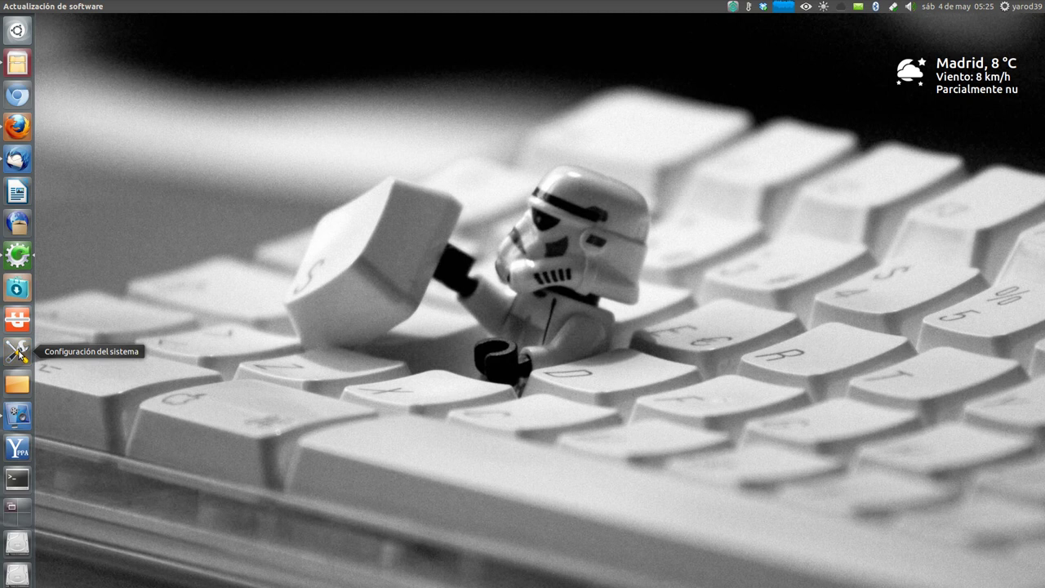
left_click(18, 353)
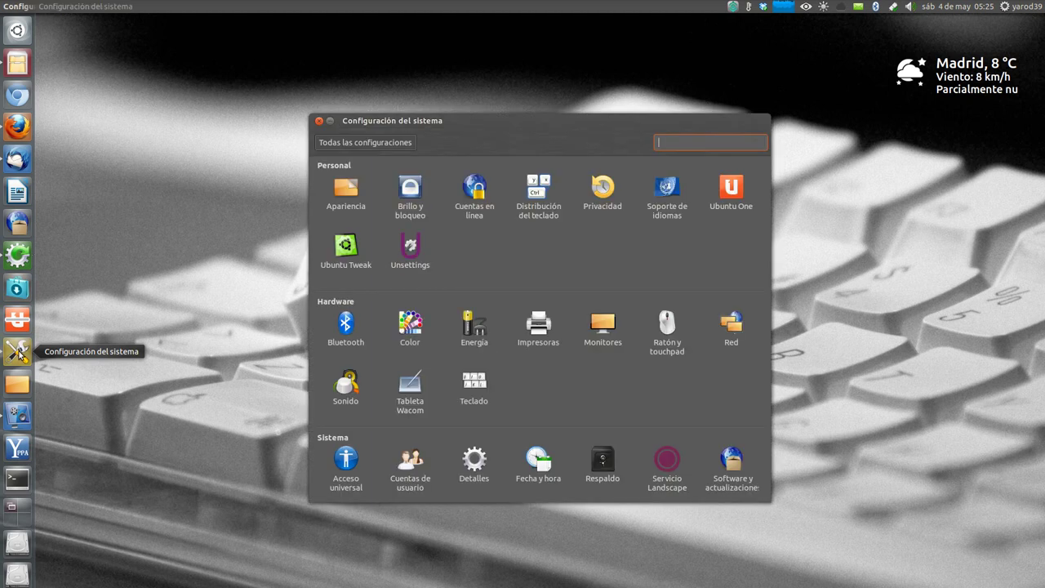
Launch Ubuntu Tweak from the system settings, close the settings window and open the Love Wallpaper HD page among its desktop settings.
left_click(342, 250)
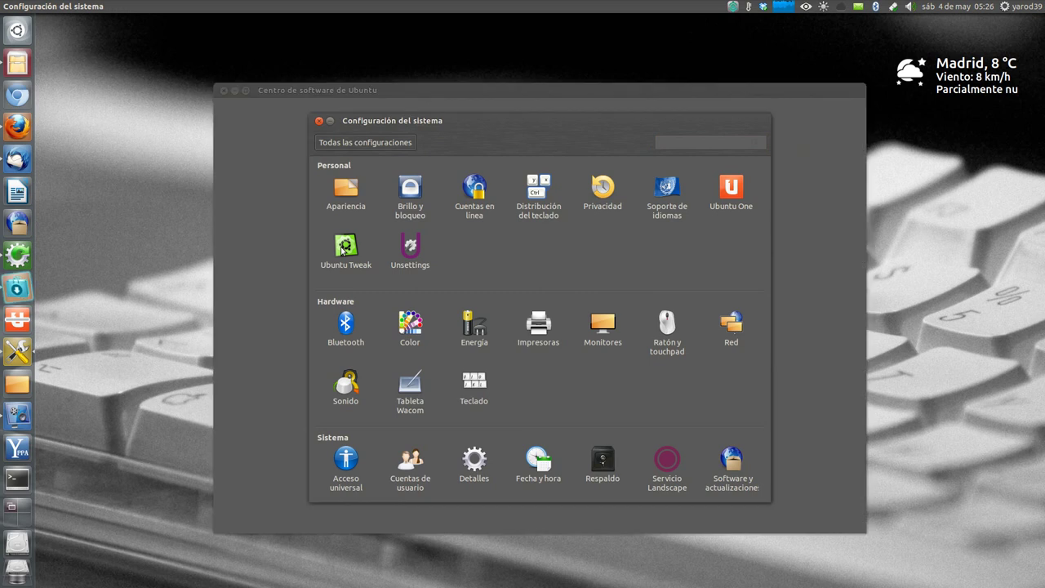
left_click(319, 121)
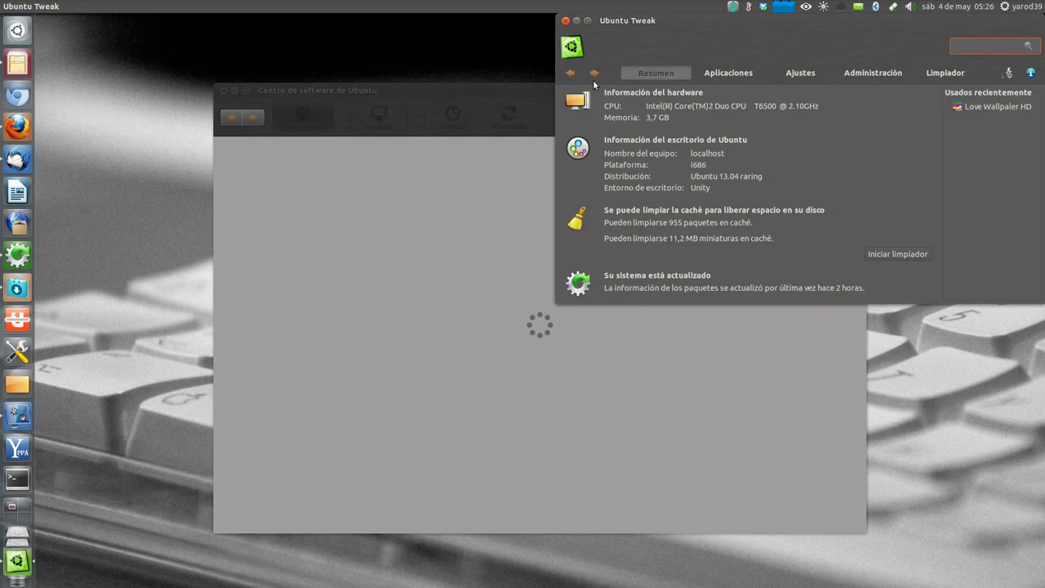
left_click(803, 74)
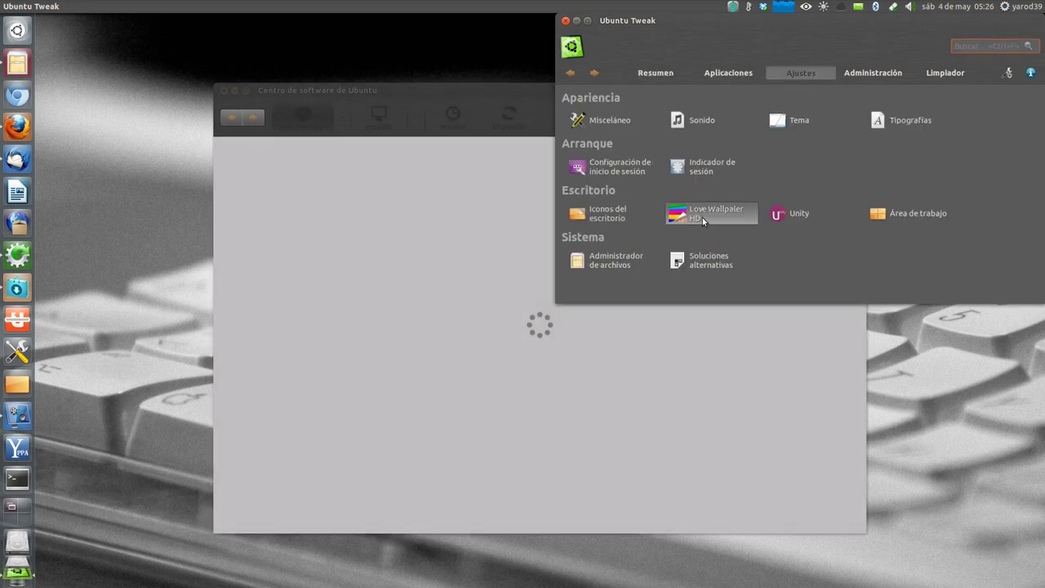
left_click(701, 218)
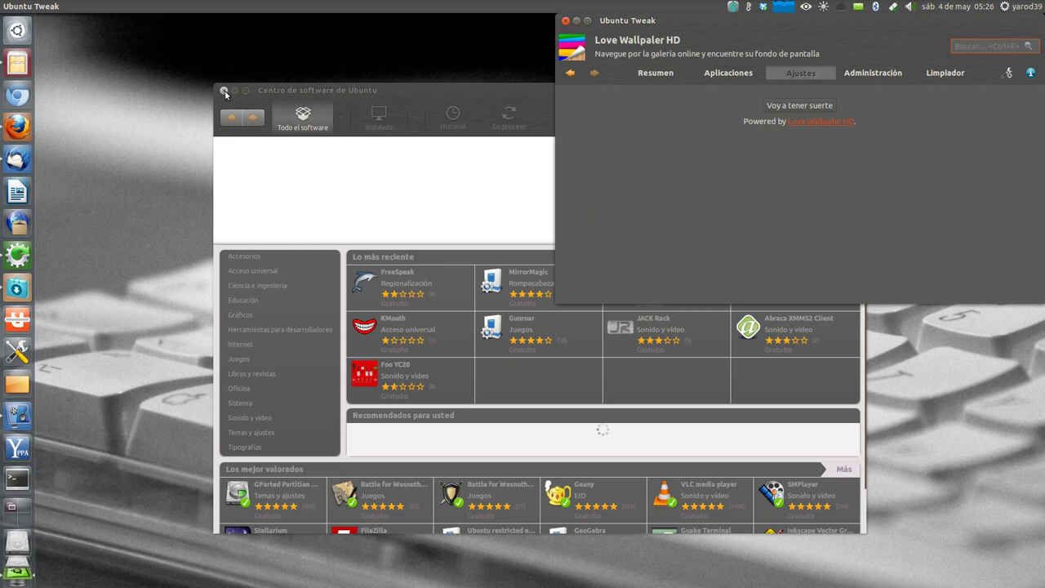
Close the Ubuntu Software Centre and move the Ubuntu Tweak window closer to the middle of the desktop.
left_click(226, 94)
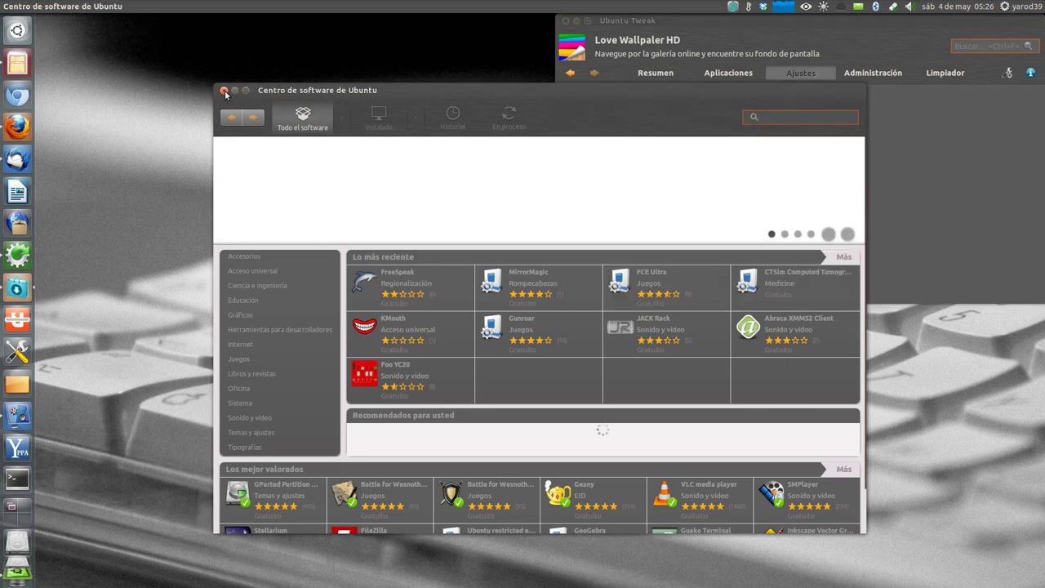
left_click(224, 91)
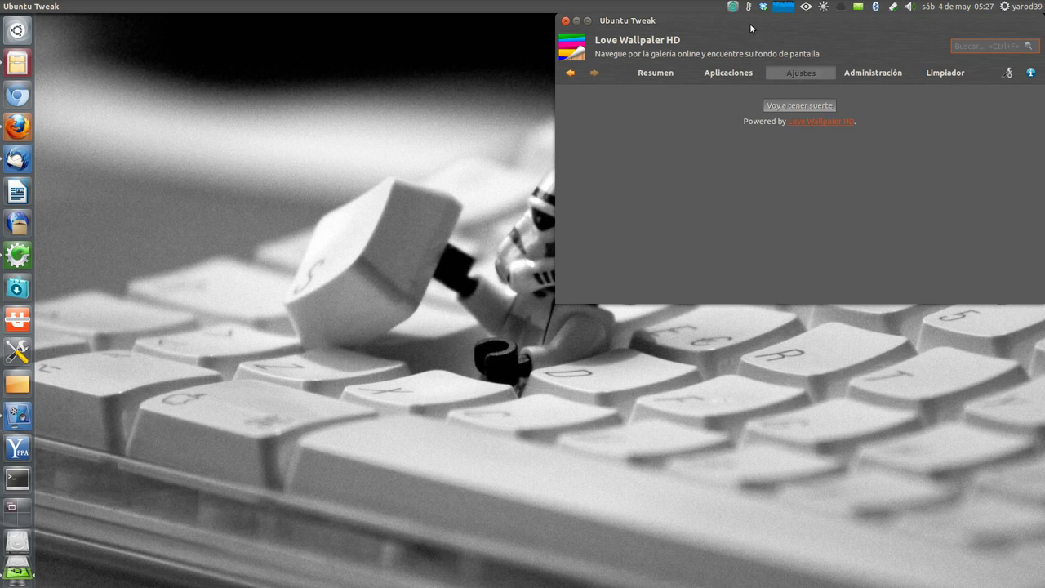
left_click_drag(749, 21, 603, 45)
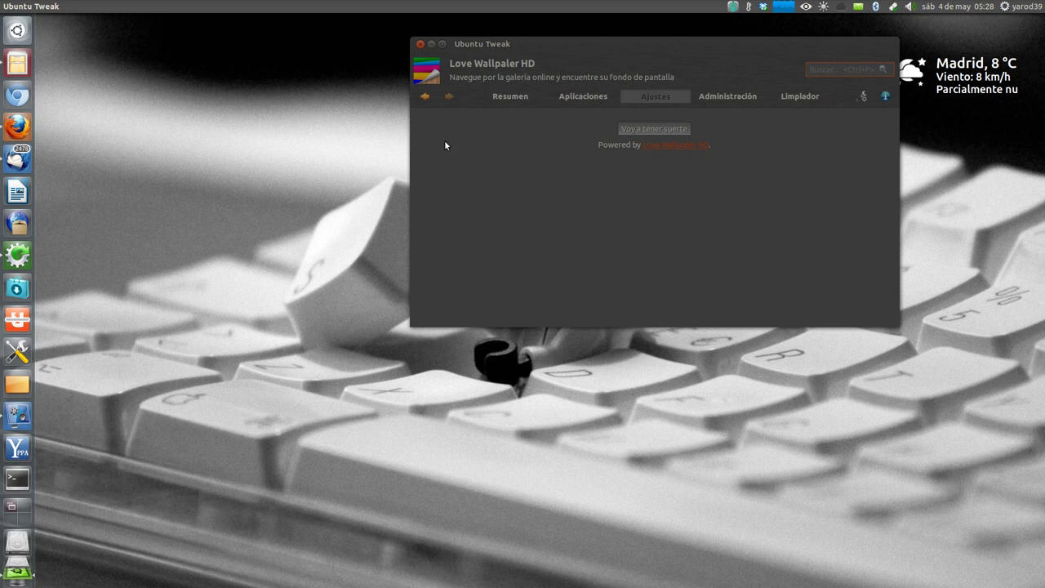
Apply the Myhumanity icon theme with Unity Tweak Tool and close the tool.
left_click(18, 32)
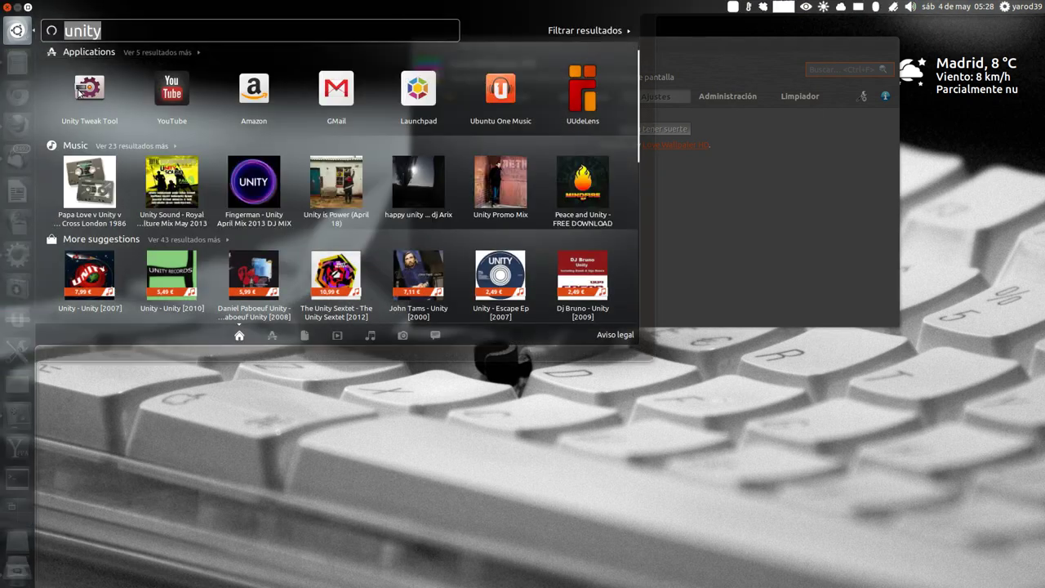
left_click(78, 89)
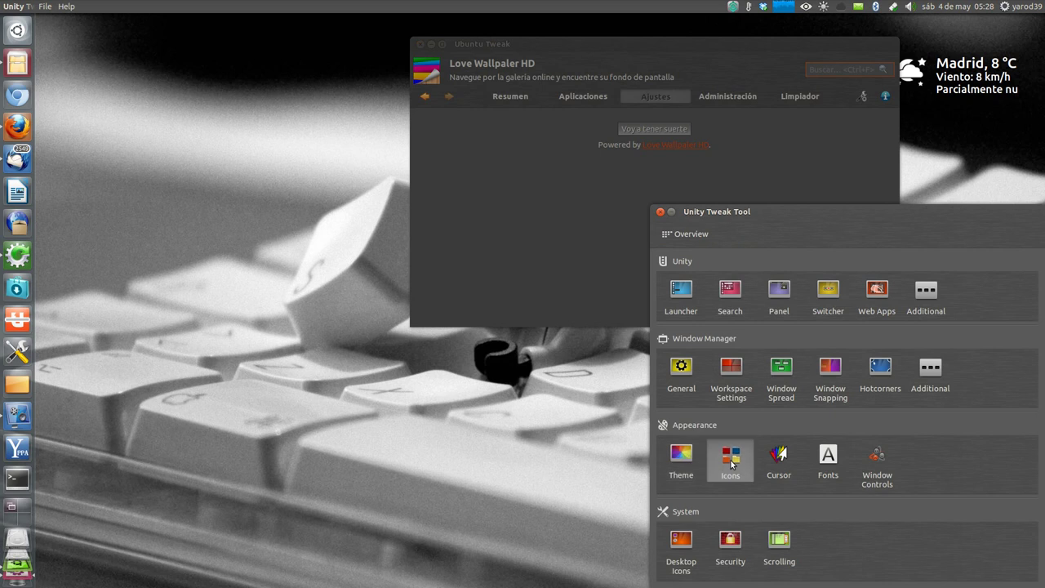
left_click(731, 463)
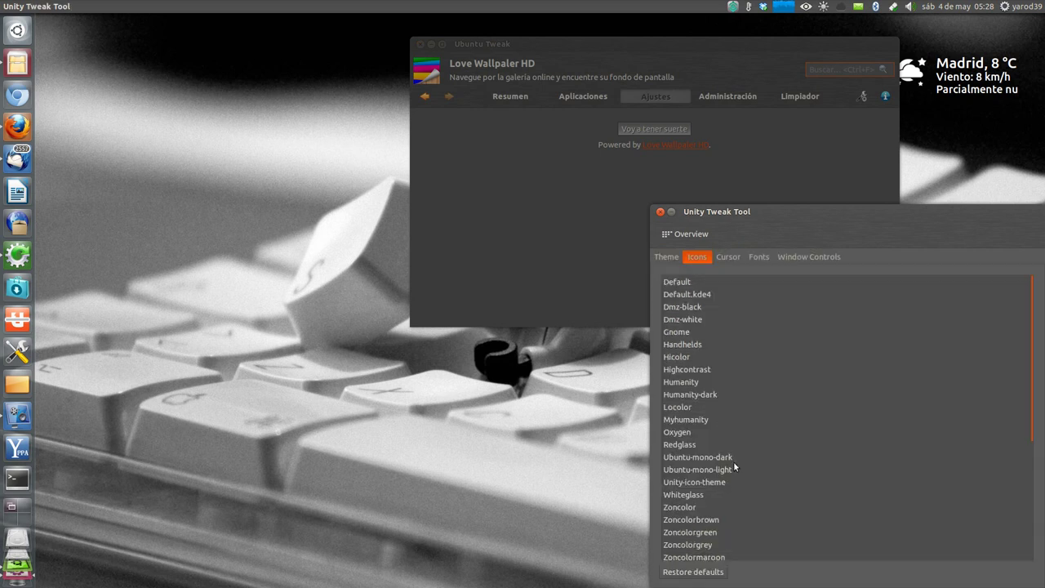
left_click(690, 419)
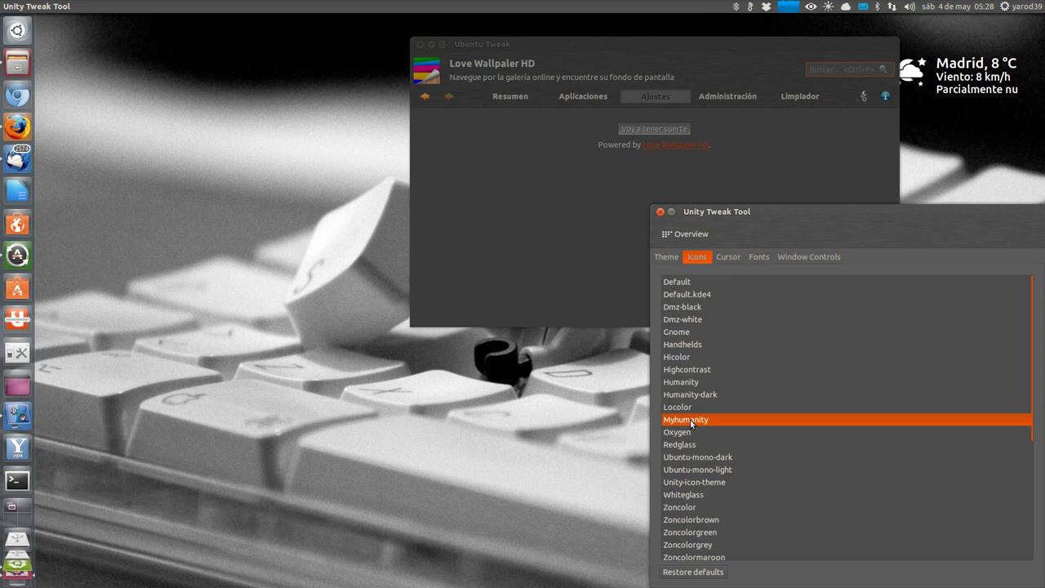
left_click(662, 213)
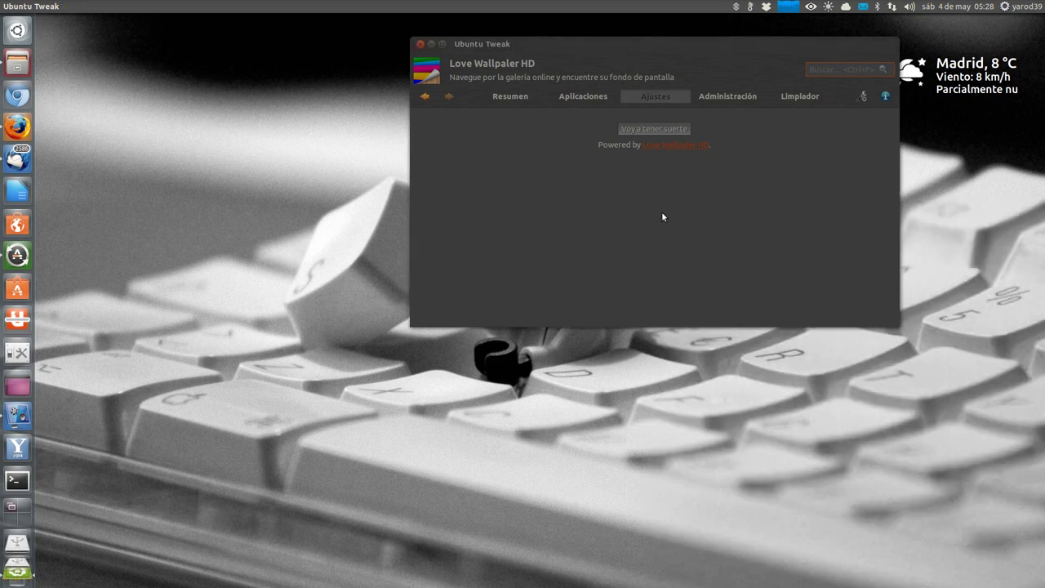
Close Ubuntu Tweak and the software update message, and reopen Ubuntu Tweak from its crash report.
left_click(420, 45)
left_click(747, 166)
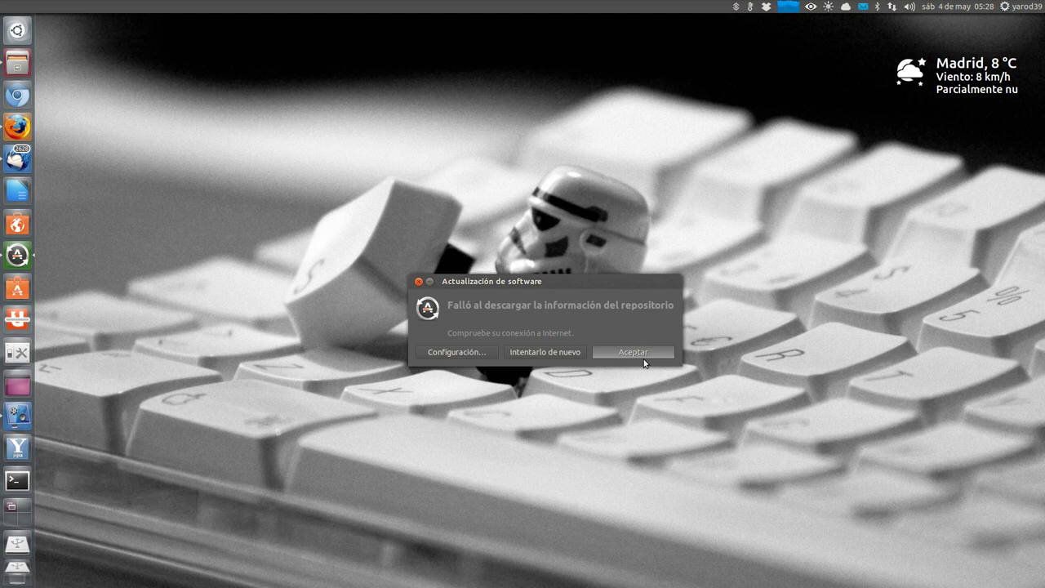
left_click(640, 352)
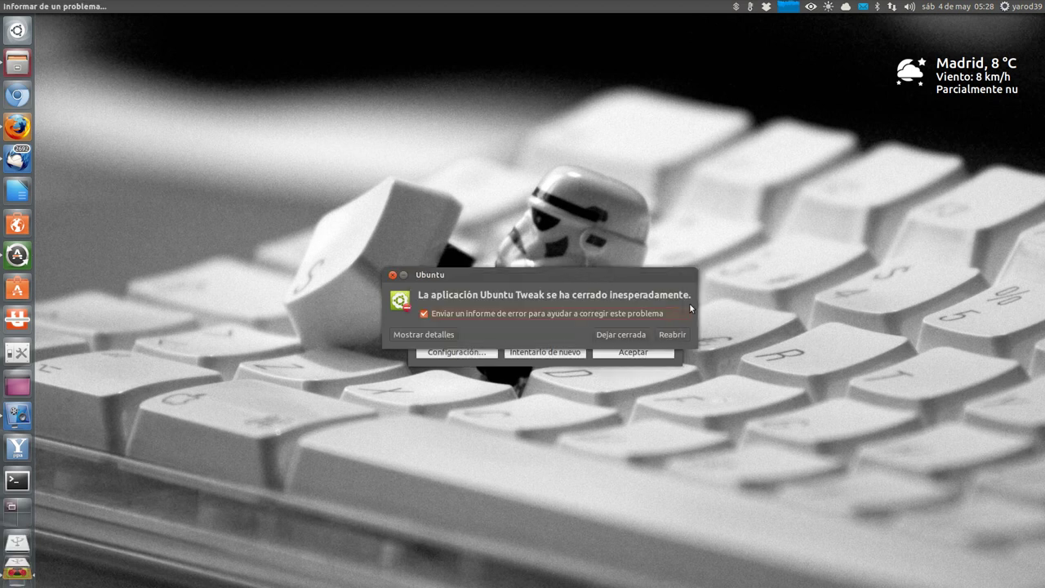
left_click(668, 335)
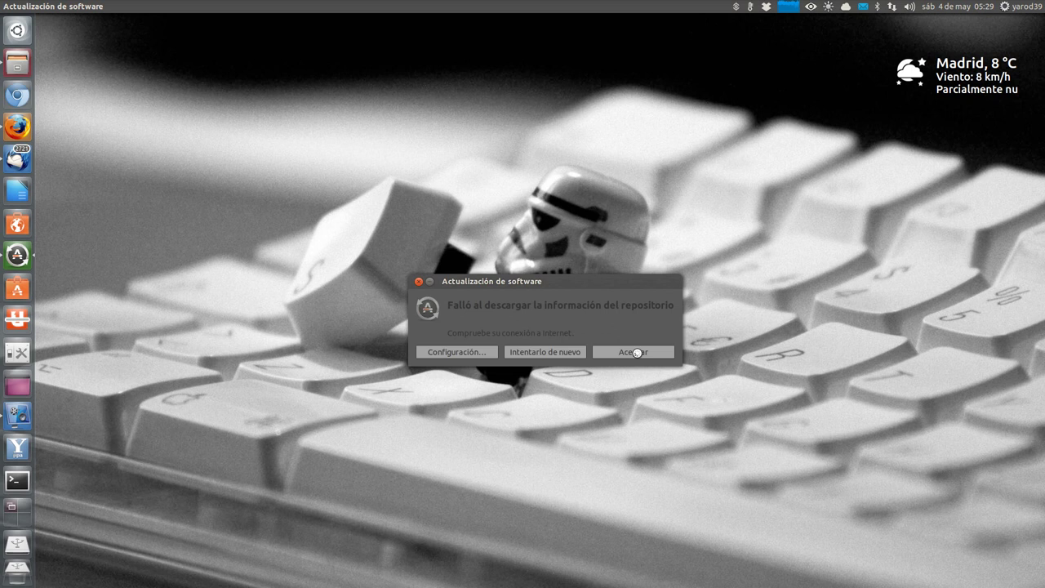
key("ctrl+space")
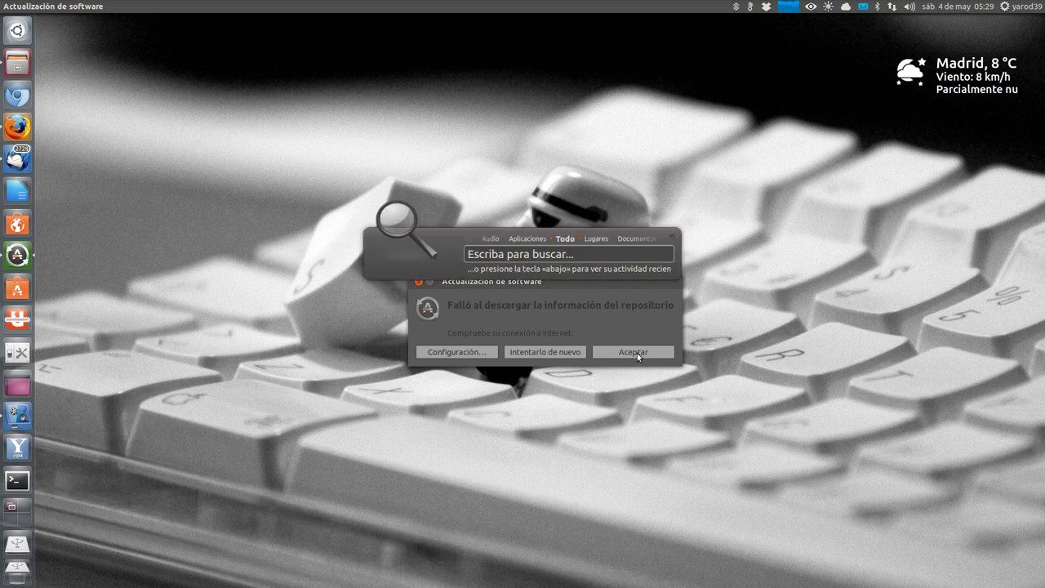
type("ubu")
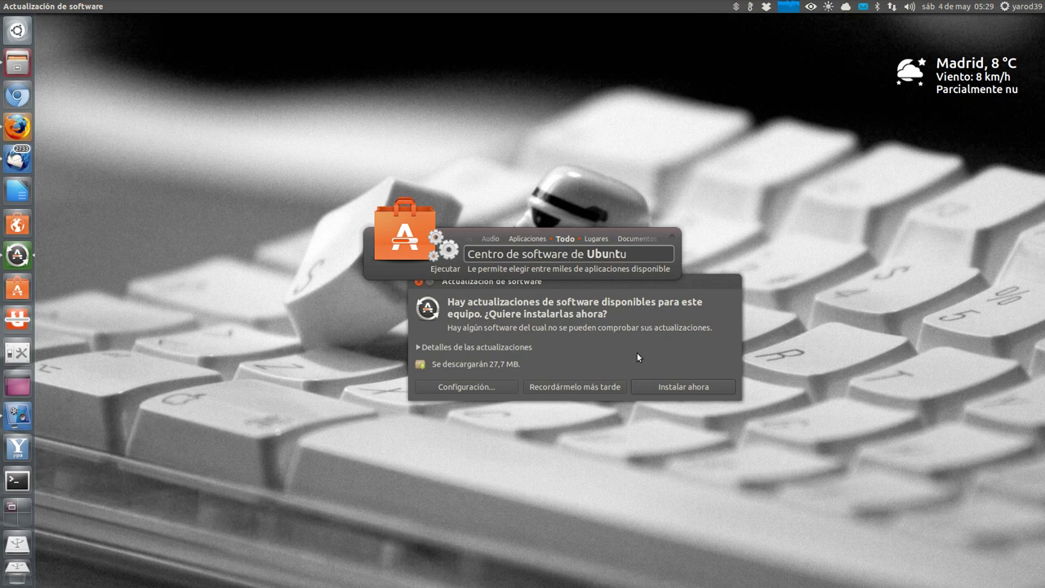
type("ntu Tweak")
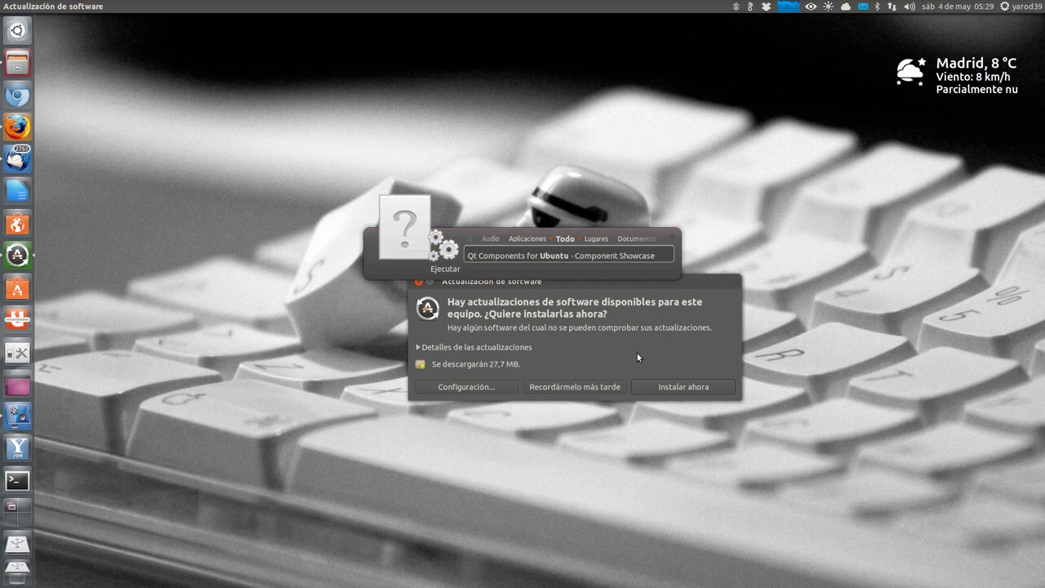
key("Escape")
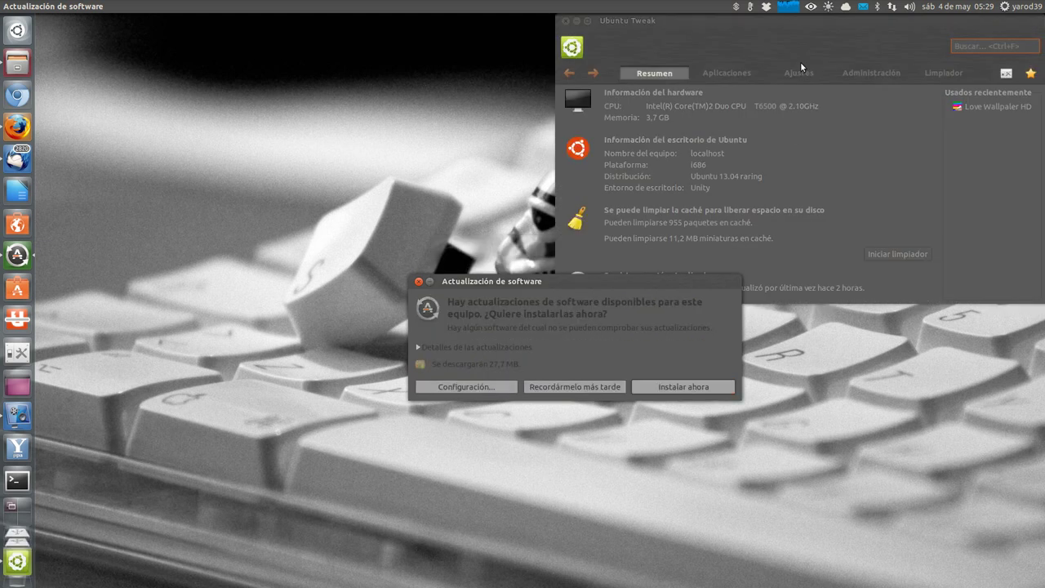
Try to fetch a random wallpaper with Love Wallpaper HD in Ubuntu Tweak's settings and close Ubuntu Tweak.
left_click(799, 74)
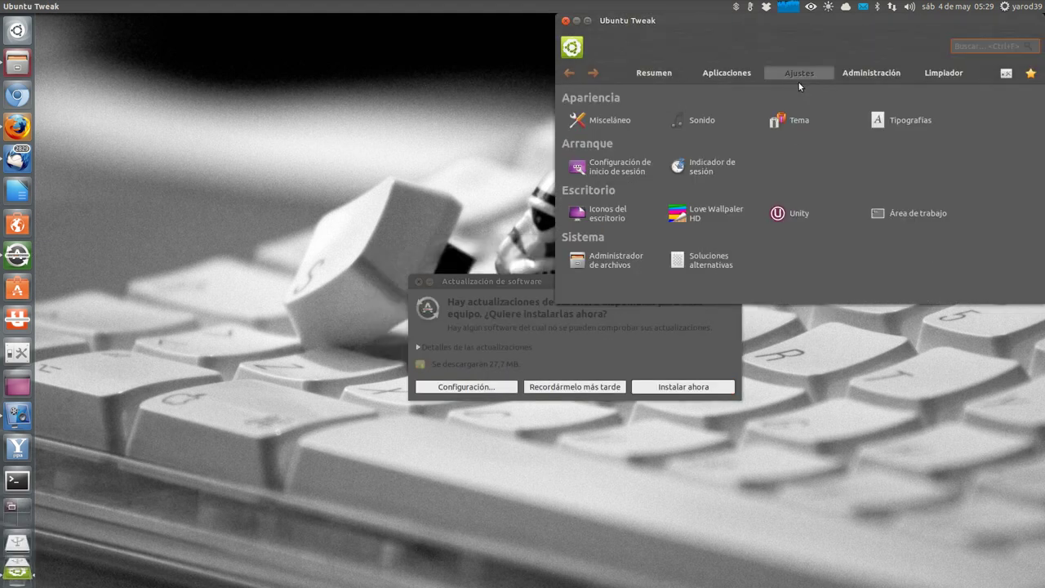
left_click(702, 216)
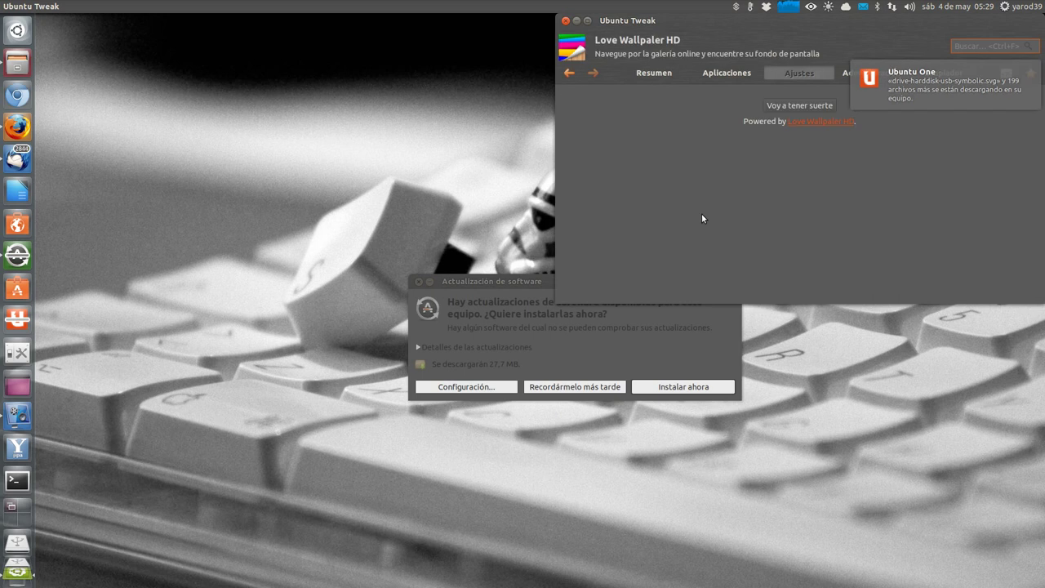
left_click(798, 105)
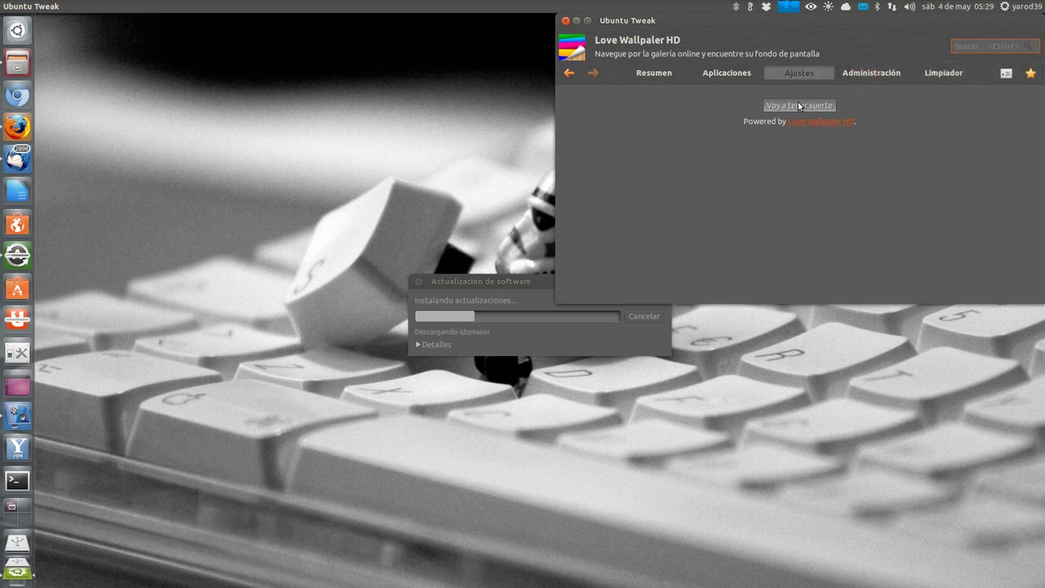
left_click(798, 102)
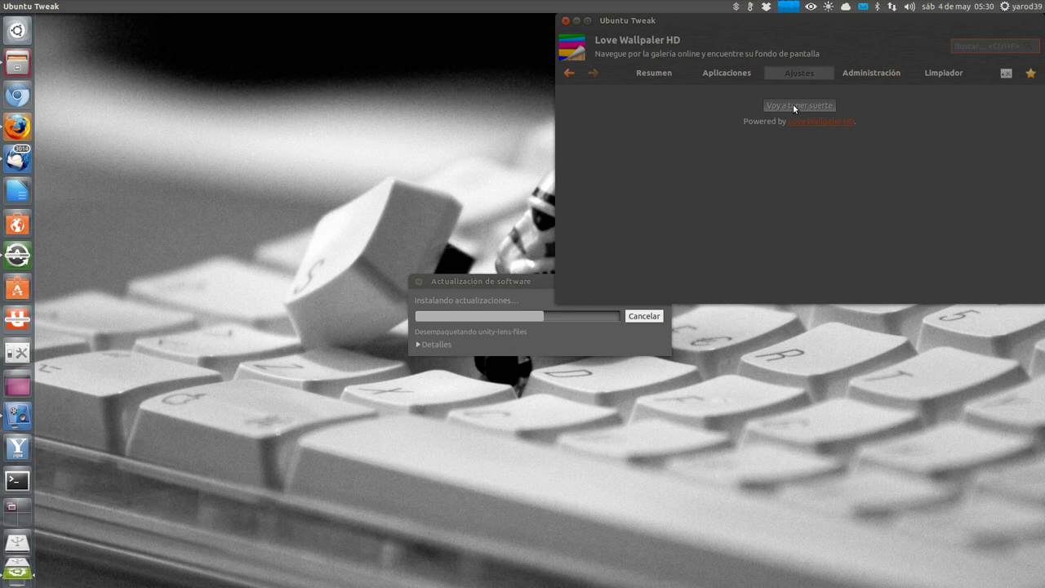
left_click(564, 23)
right_click(303, 220)
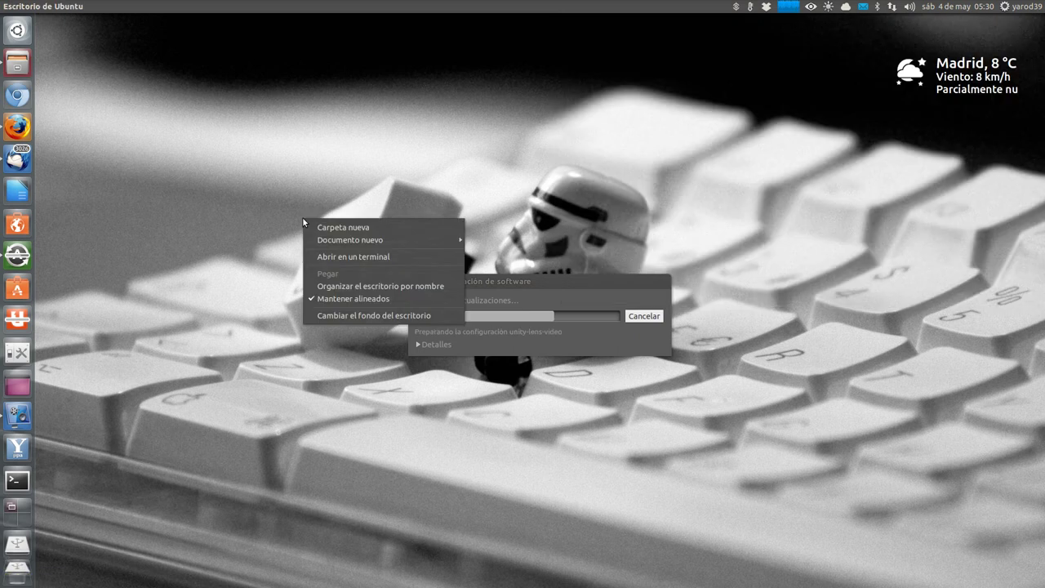
left_click(335, 316)
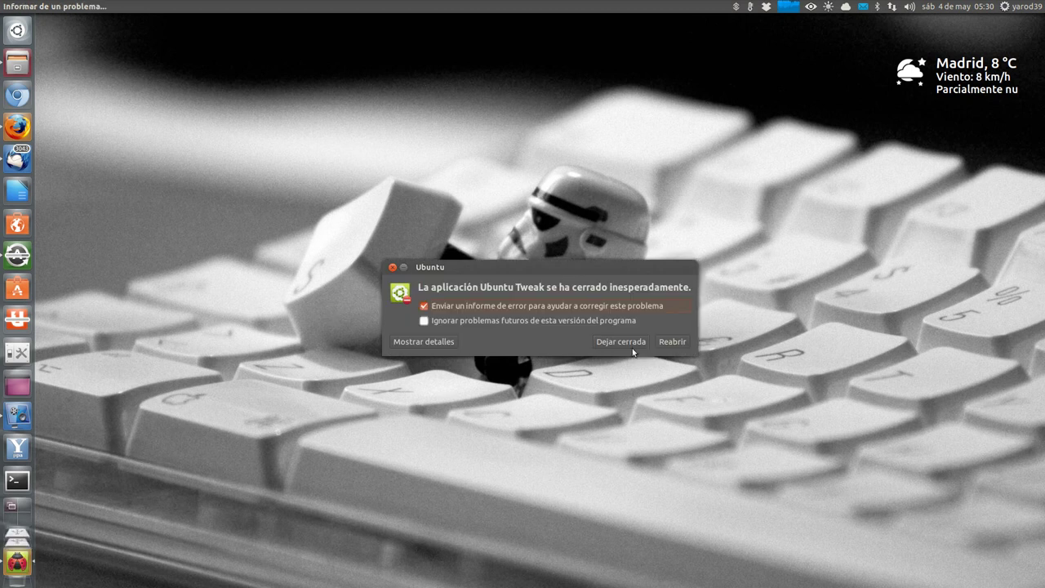
left_click(630, 345)
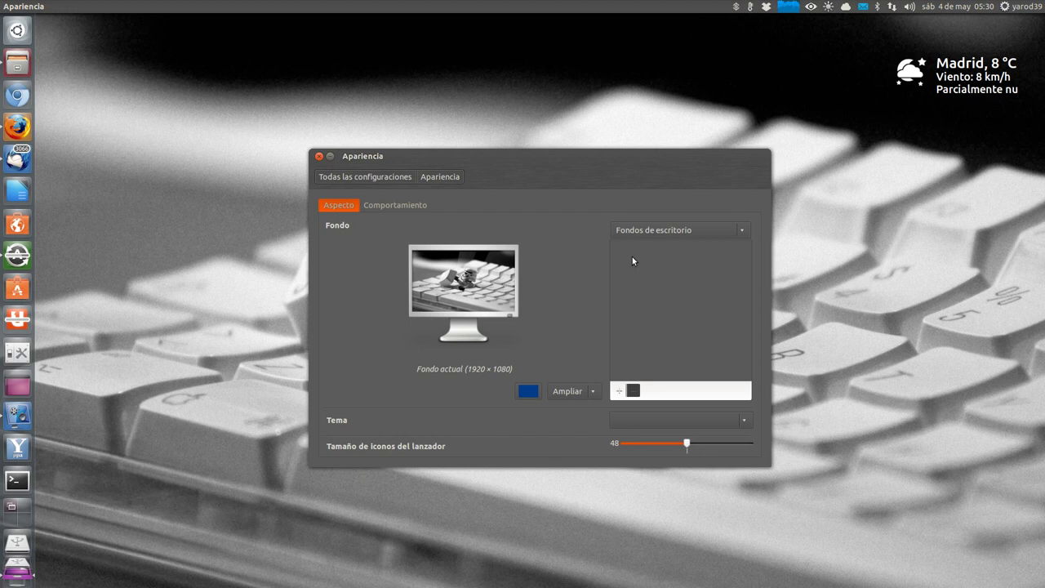
left_click(648, 230)
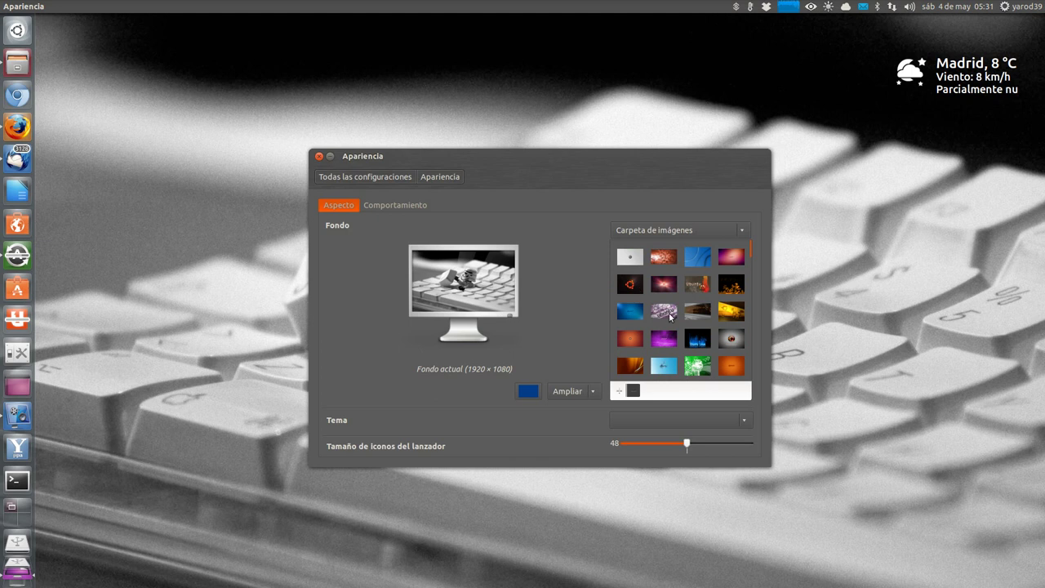
scroll(670, 316, "down", 2)
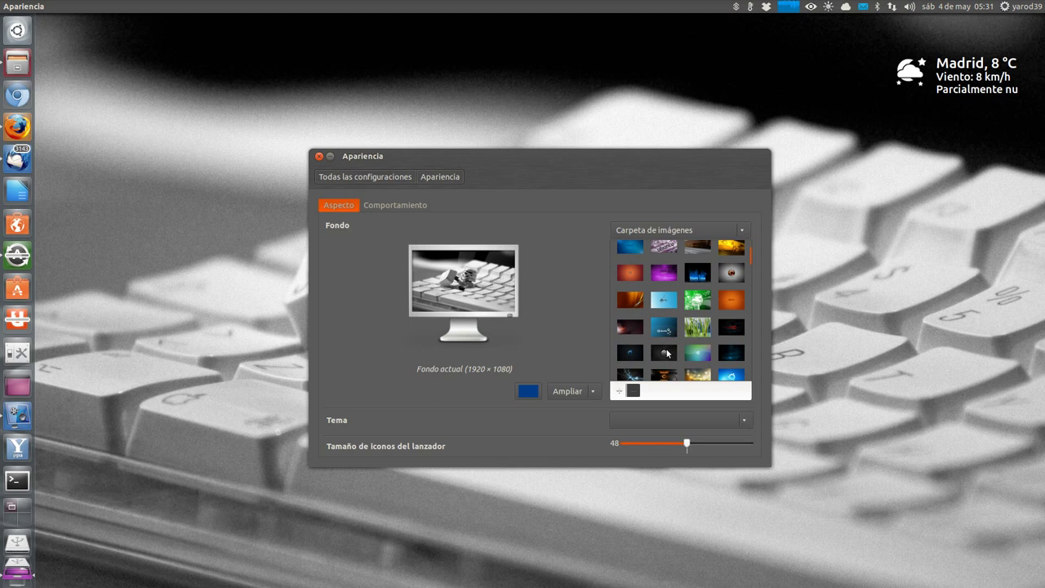
left_click(664, 352)
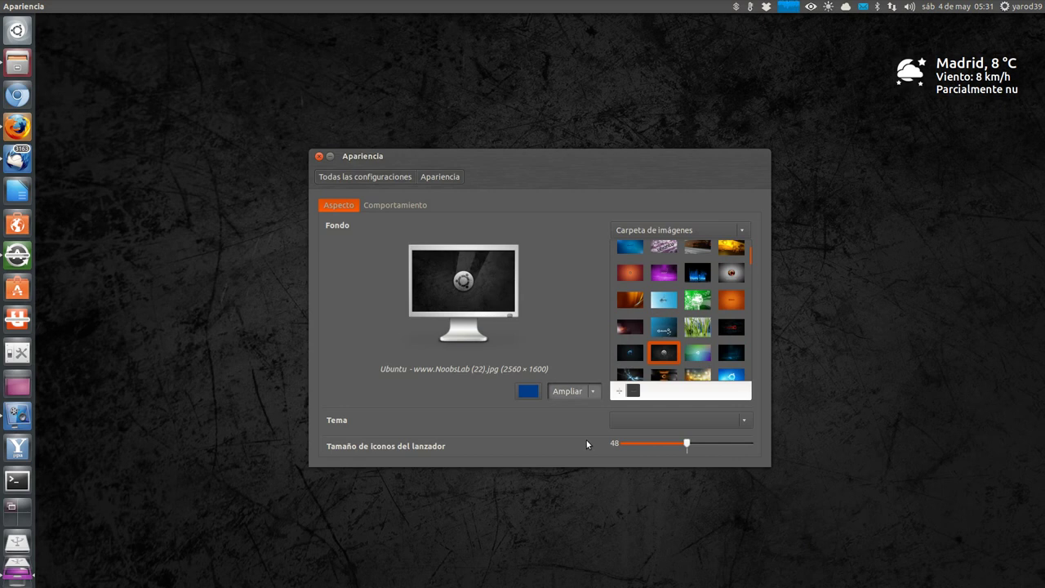
left_click(318, 156)
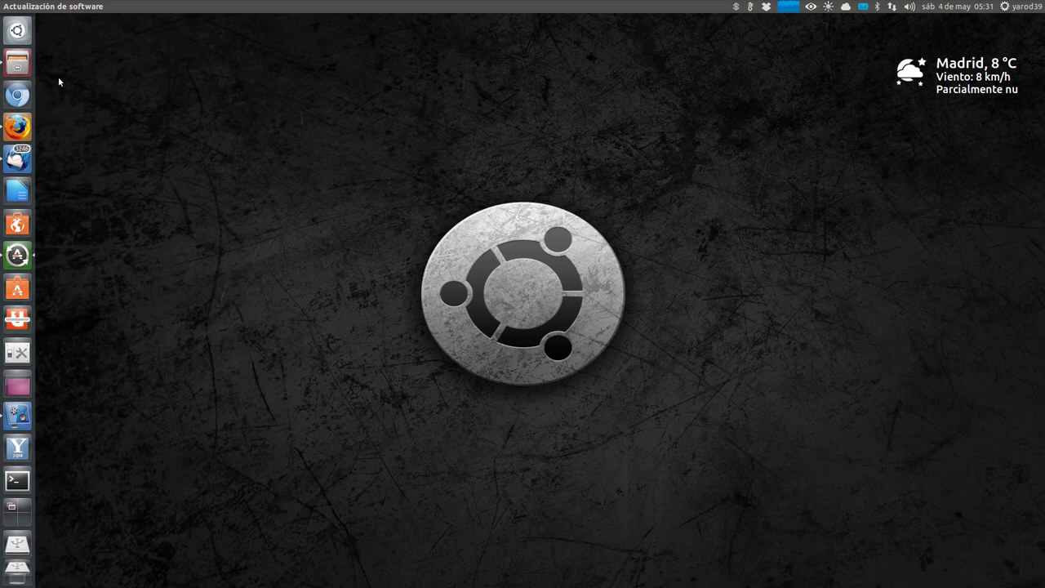
Switch to Firefox and show the AmbianceP installation commands at the end of the theme article.
left_click(24, 128)
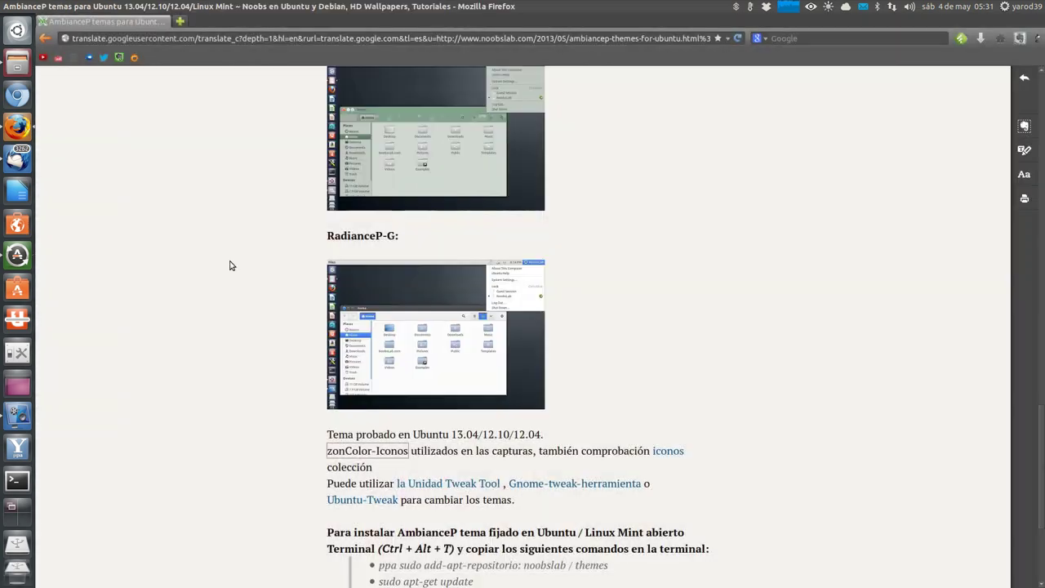
scroll(228, 270, "down", 3)
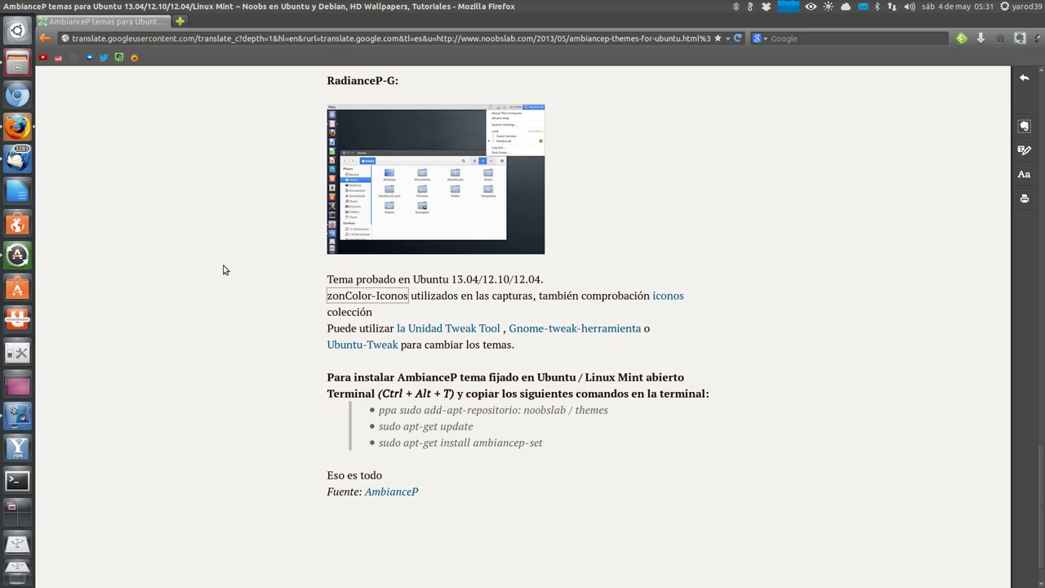
Open a terminal window and enter the text escribir at its prompt.
key("ctrl+alt+t")
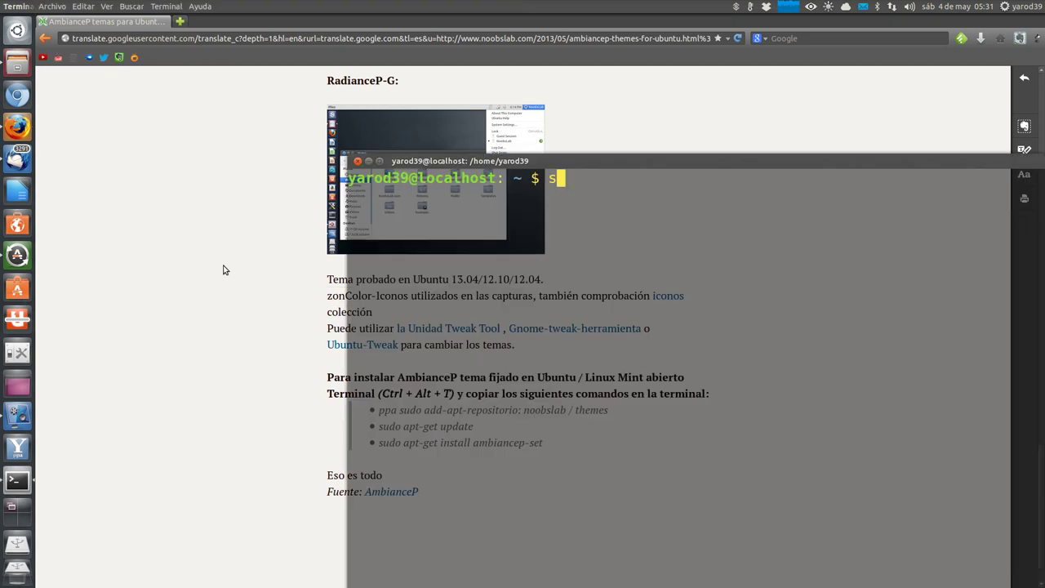
type("escribit")
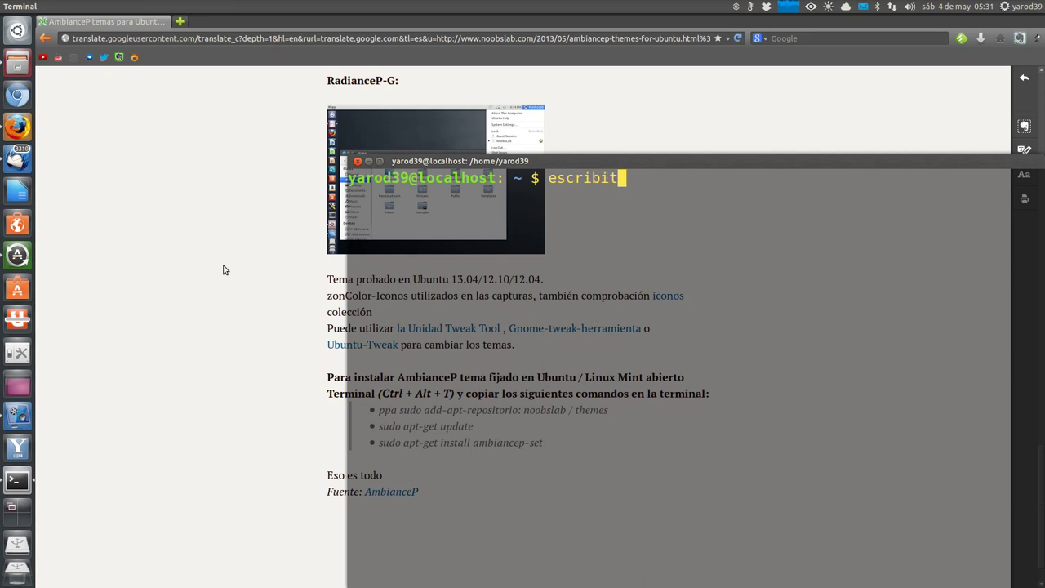
key("BackSpace")
type("r")
key("Return")
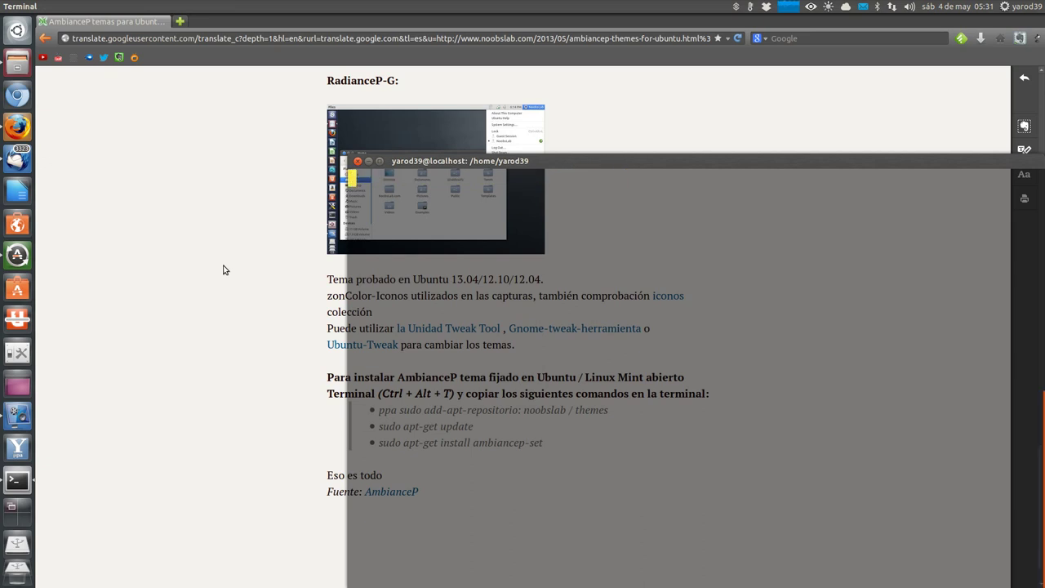
Write the repository command sudo add-apt-repository ppa:noobslab/themes as a line in the terminal.
type("sudo add")
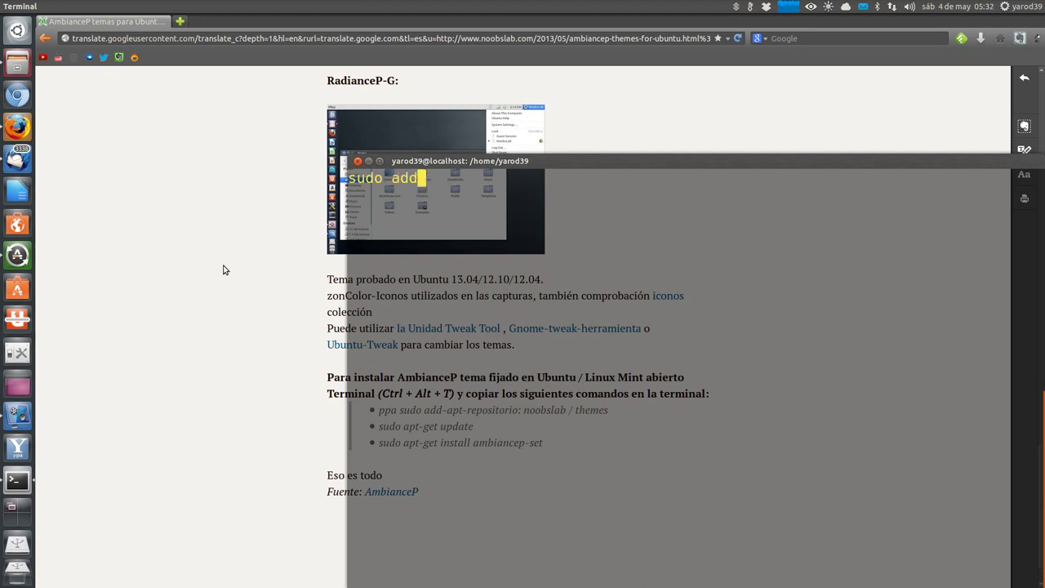
type("-apt-repositor")
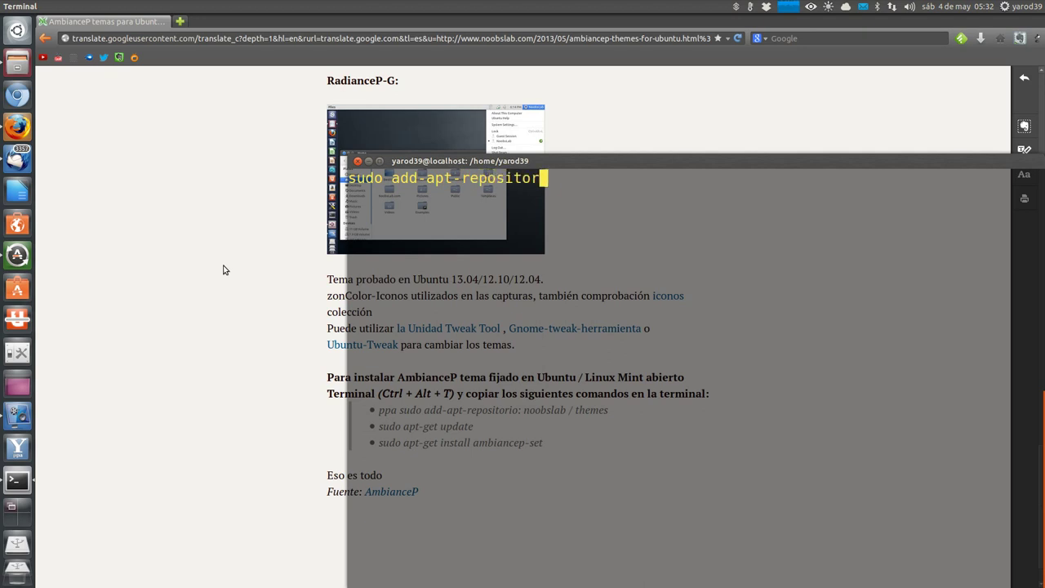
type("y ppa:noobsla")
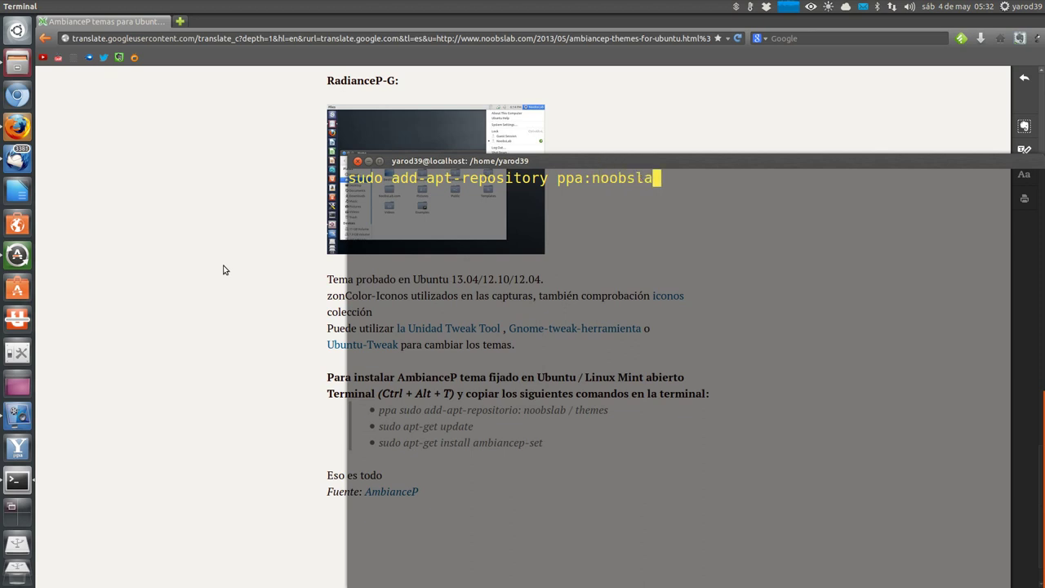
type("b/theme")
type("s")
key("Return")
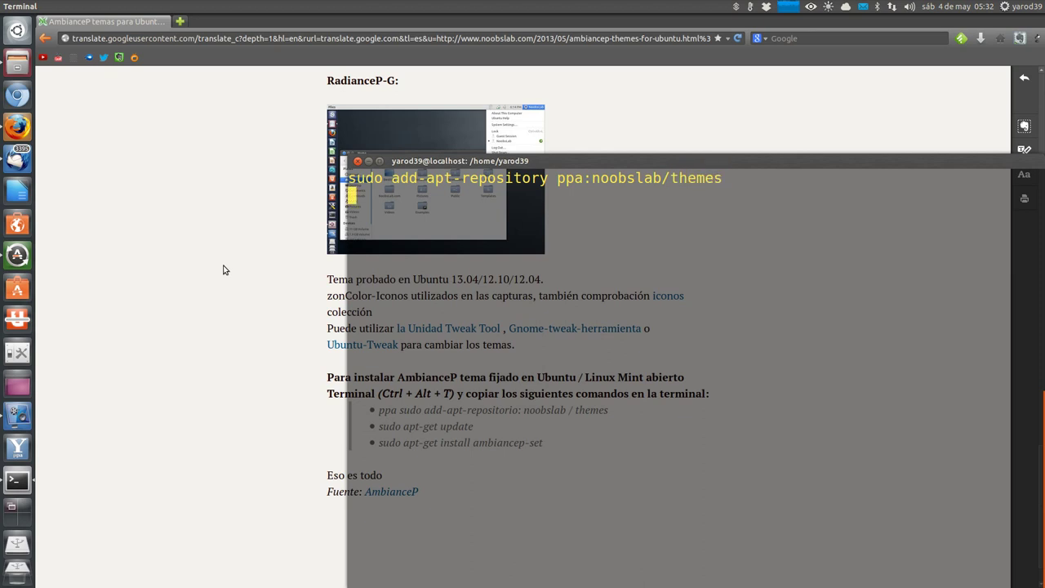
Add the lines sudo apt-get update and sudo apt-get install ambiancep-set below the repository command in the terminal.
type("sudo apt-get ")
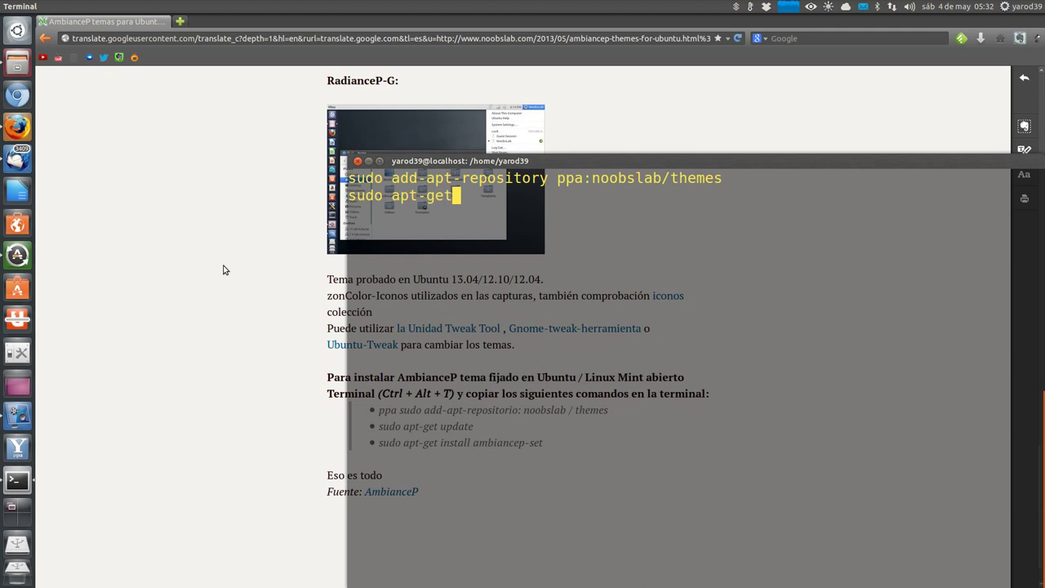
type("update")
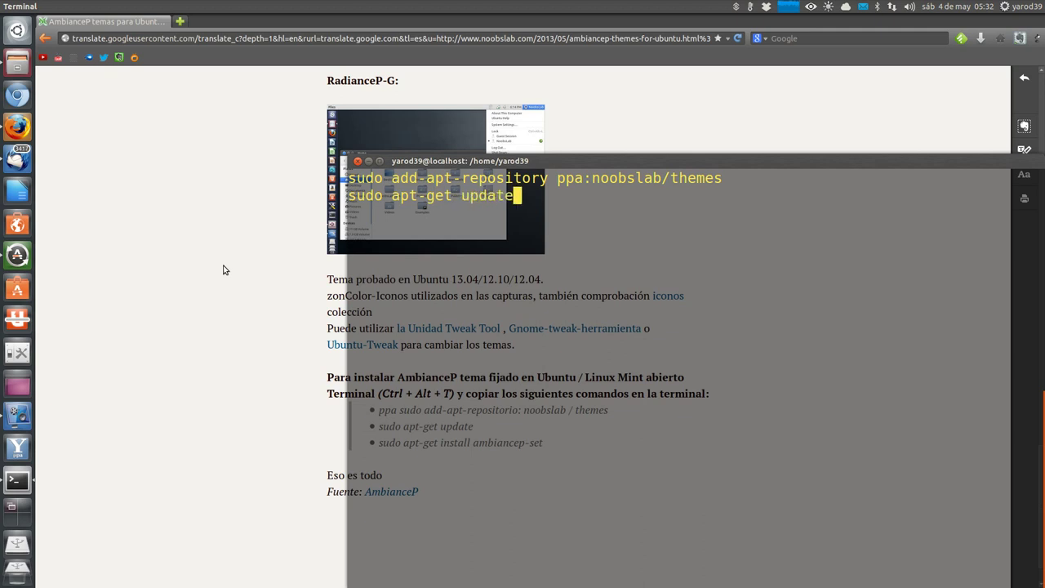
key("Return")
type("sudo apt")
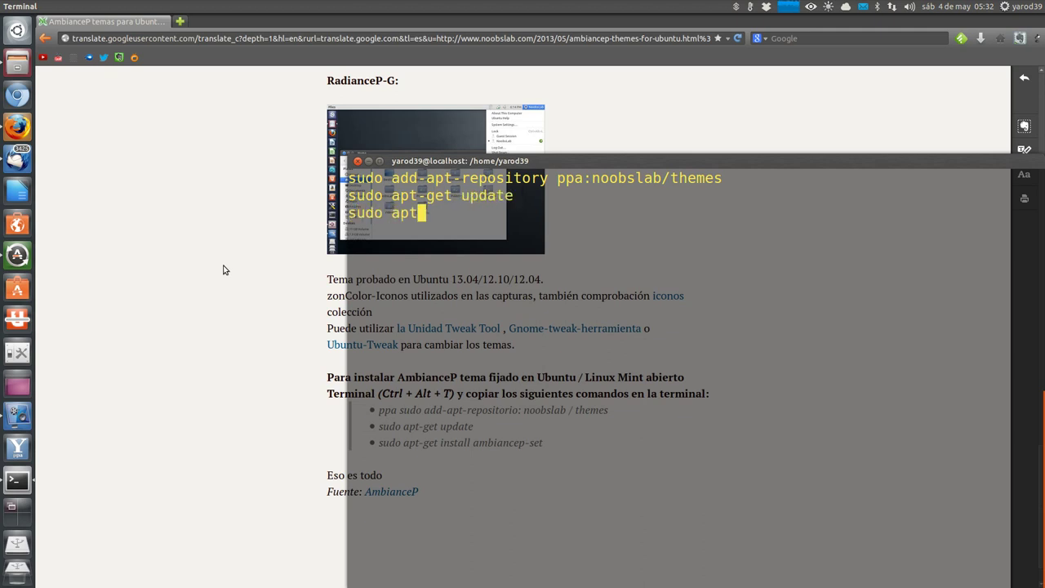
type("-get install ")
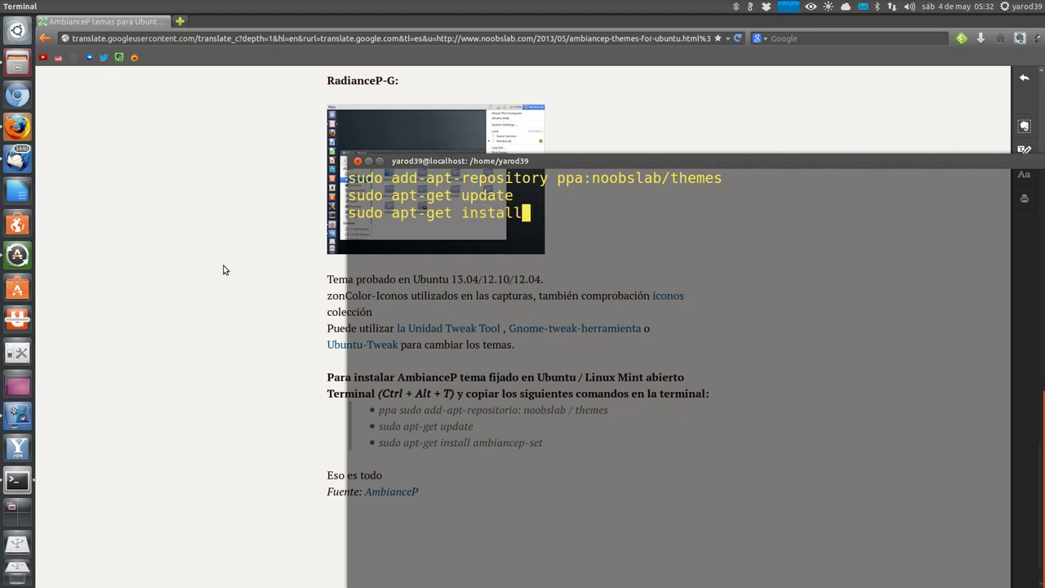
type("ambi")
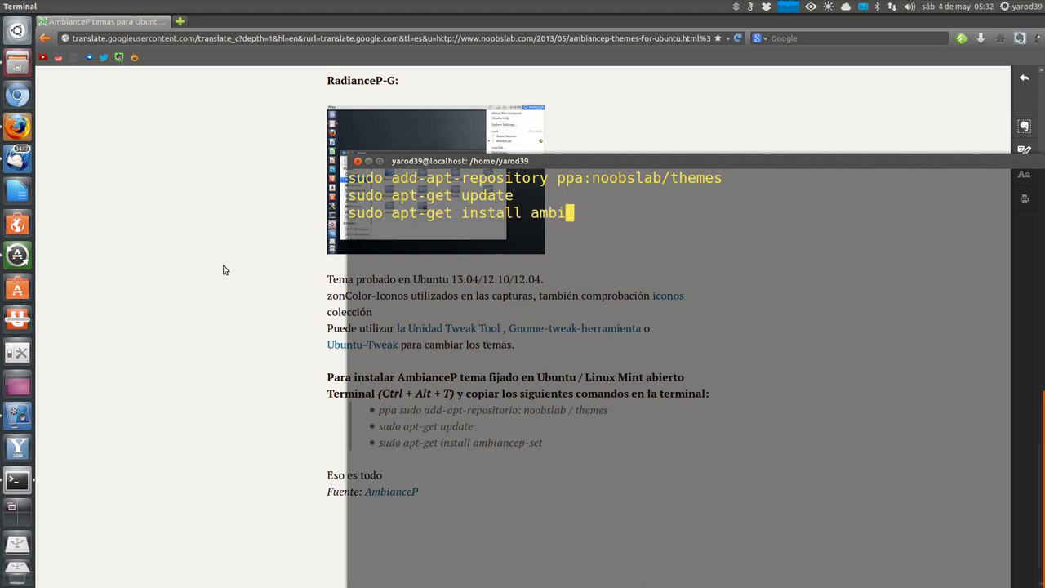
type("ancep-set")
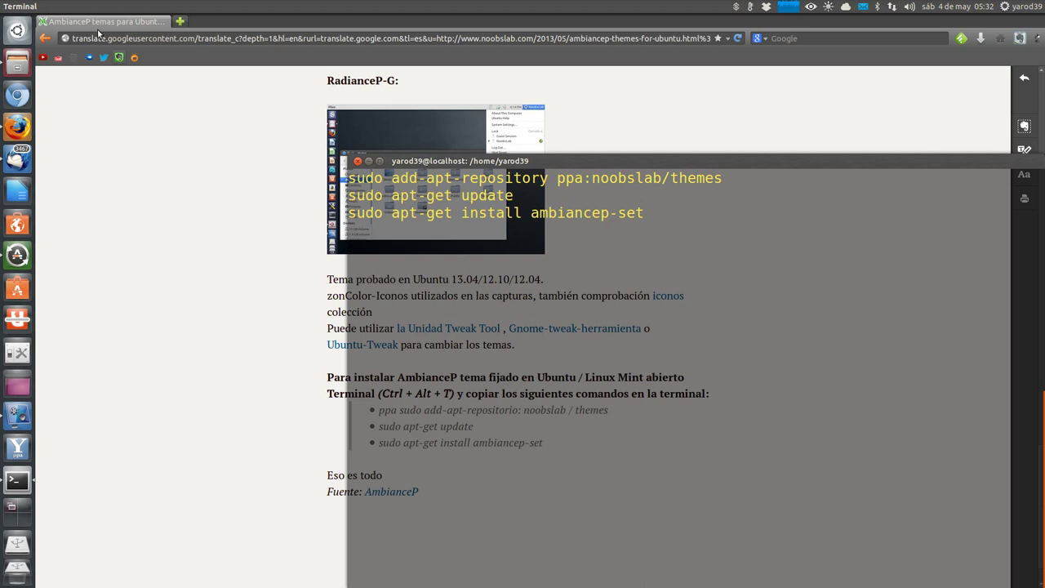
Minimize the Firefox window and move the terminal window fully into view on the desktop.
left_click(63, 42)
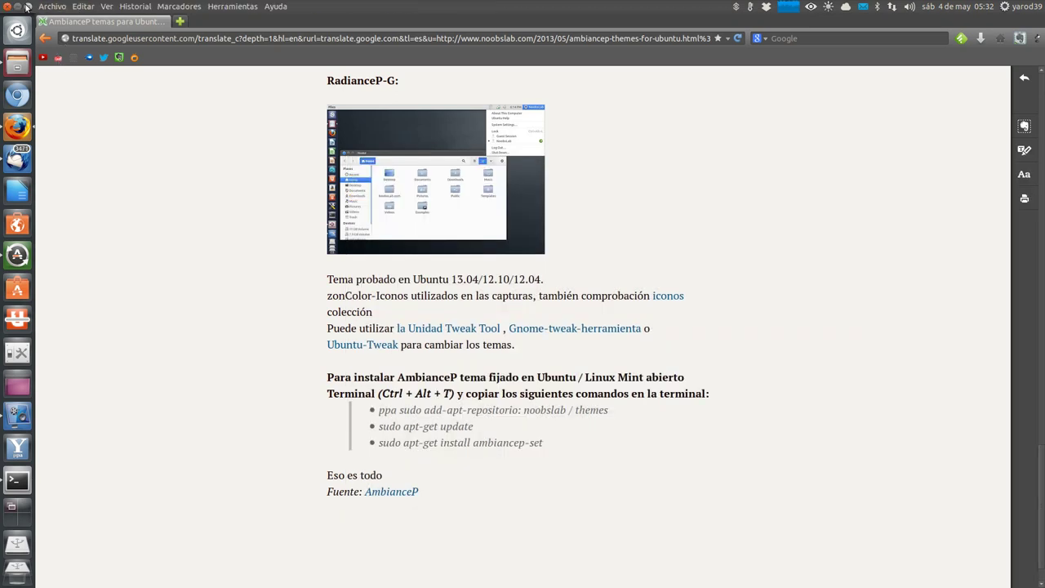
left_click(18, 7)
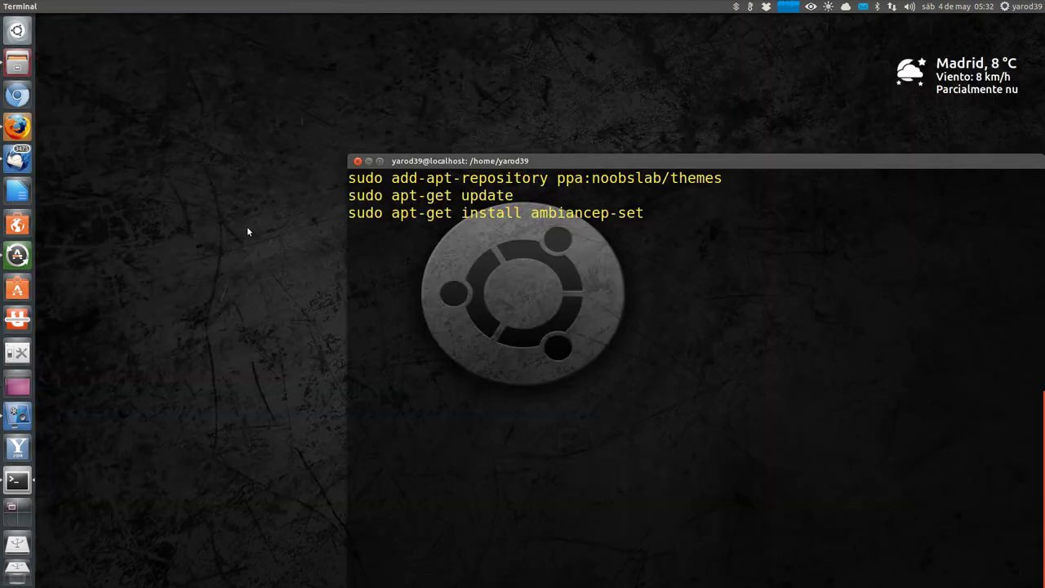
left_click_drag(533, 154, 370, 58)
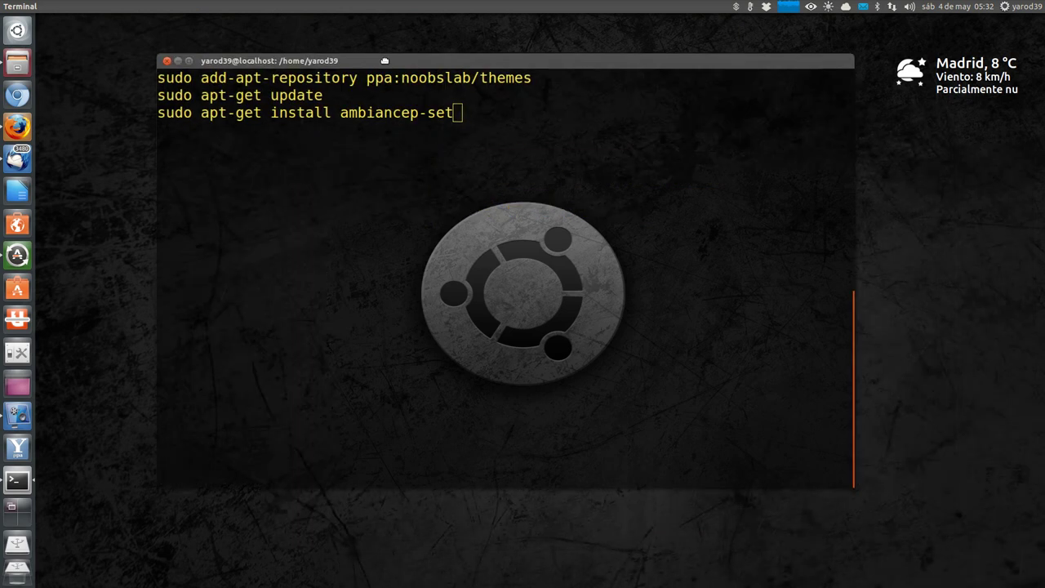
Highlight the repository, update and install command lines in the terminal one after another.
triple_click(200, 78)
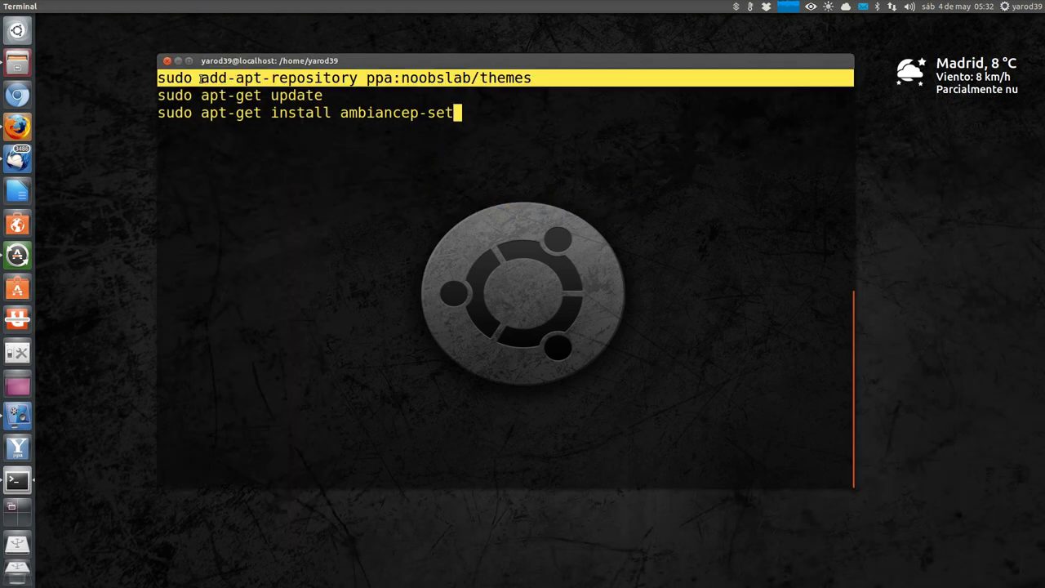
triple_click(202, 94)
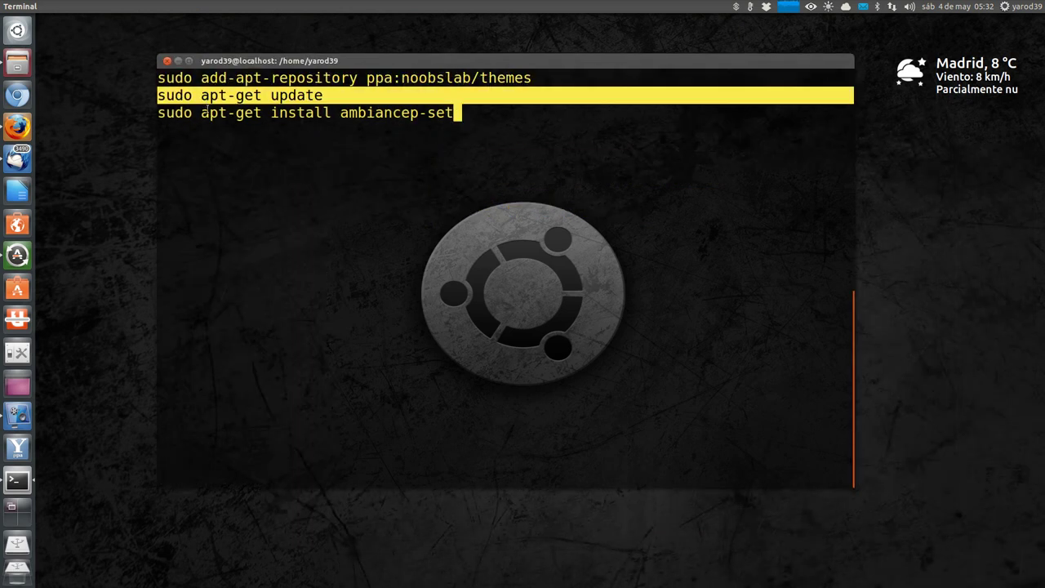
triple_click(206, 112)
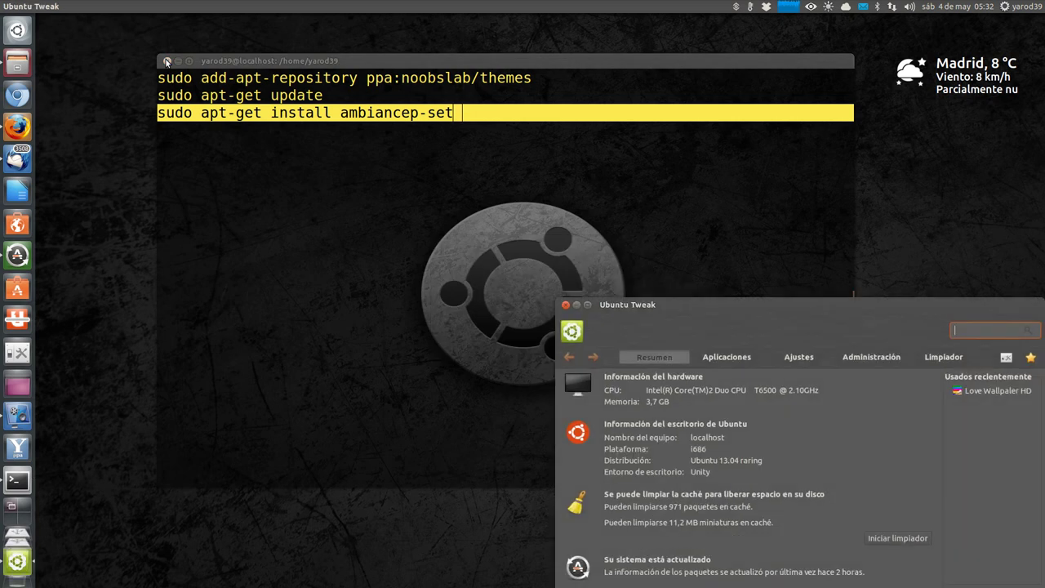
Switch to Ubuntu Tweak and open an item from its settings (Ajustes) section.
left_click(801, 357)
left_click(694, 495)
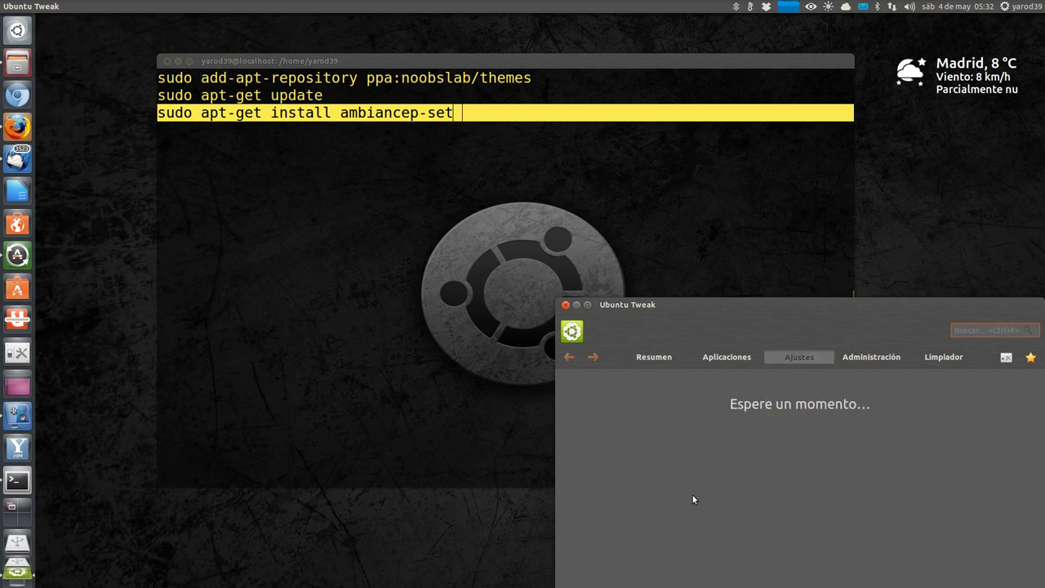